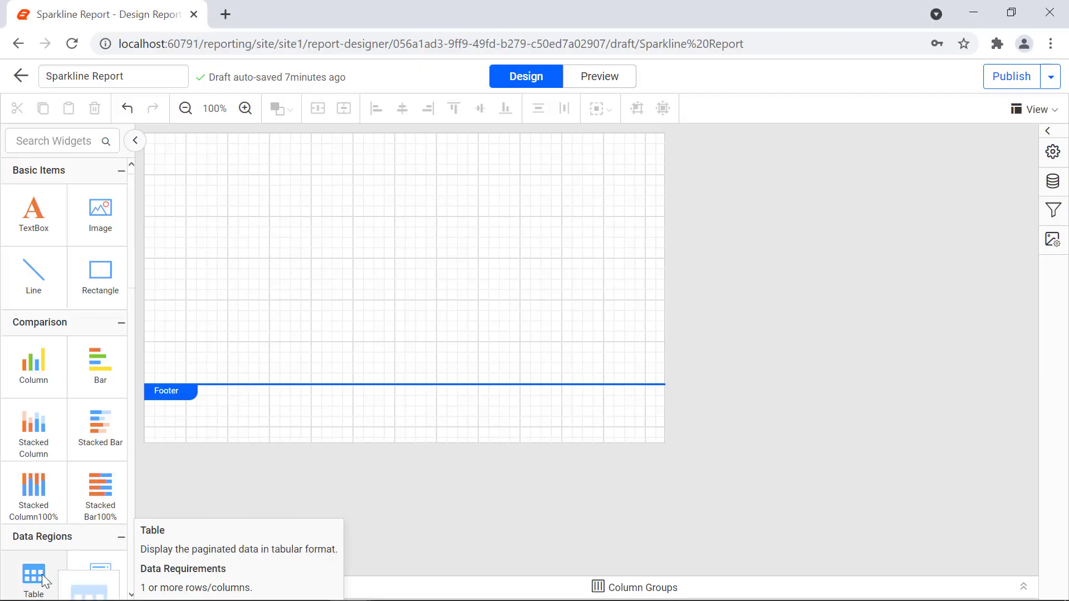
Insert a table at the upper-left corner of the report body and set its first header cell to "Product Name"
drag(34, 574, 153, 149)
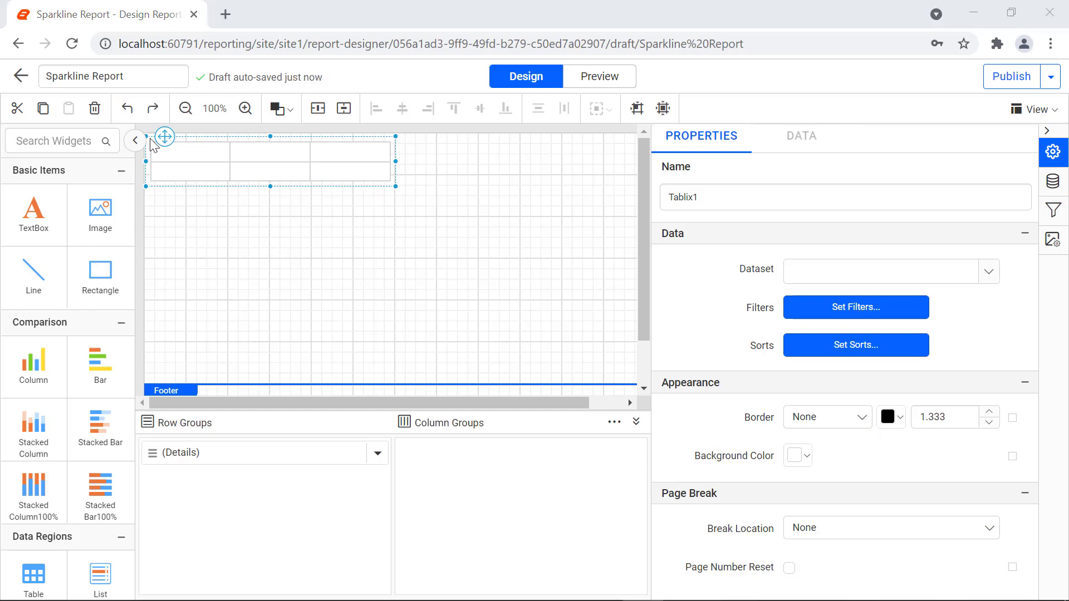
click(187, 162)
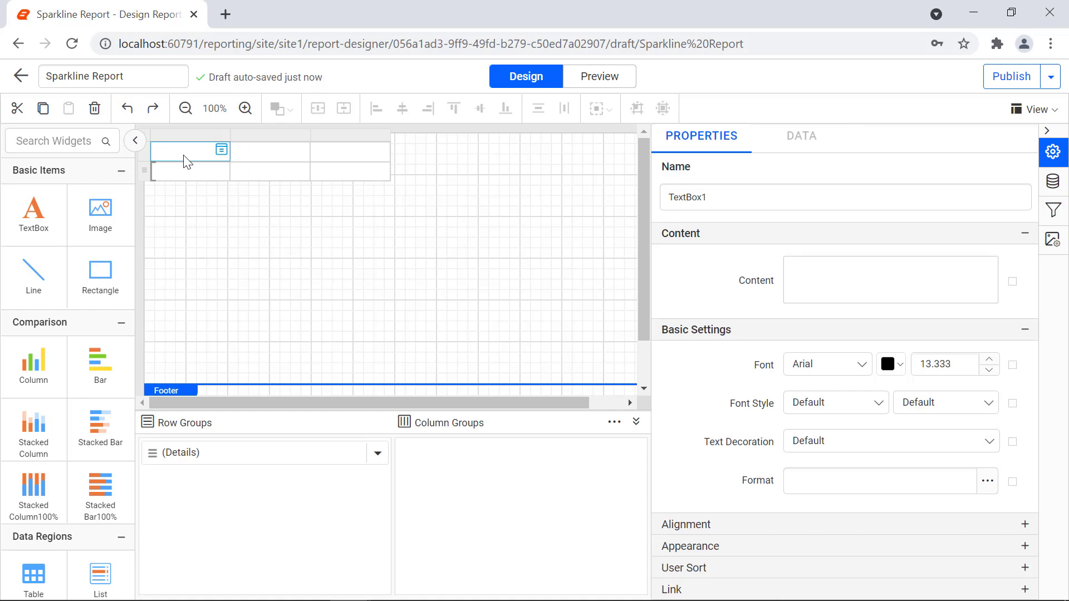
click(785, 279)
text(Product Name)
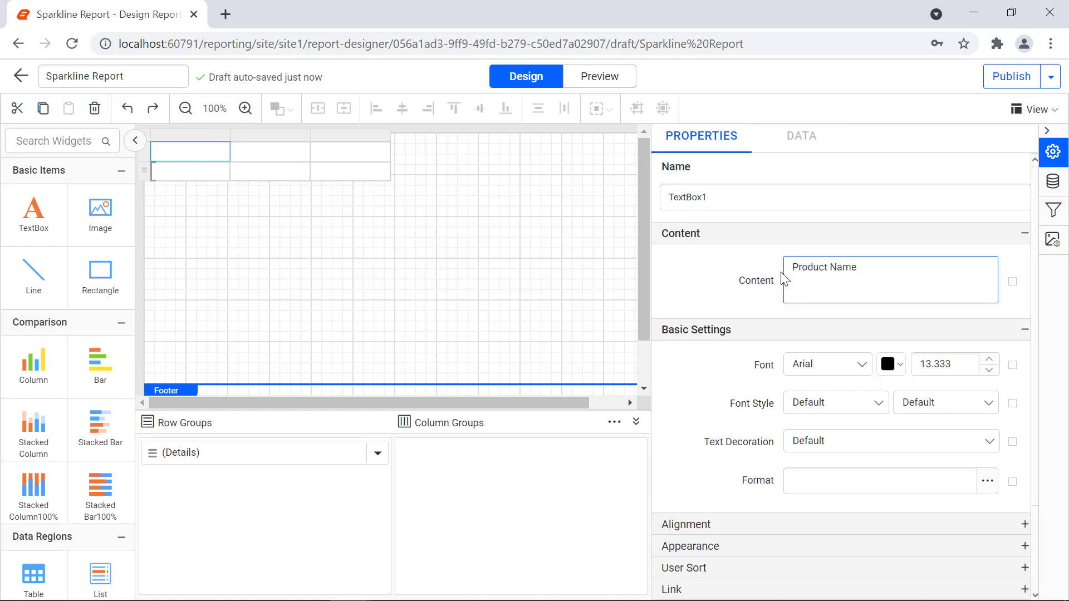
click(776, 296)
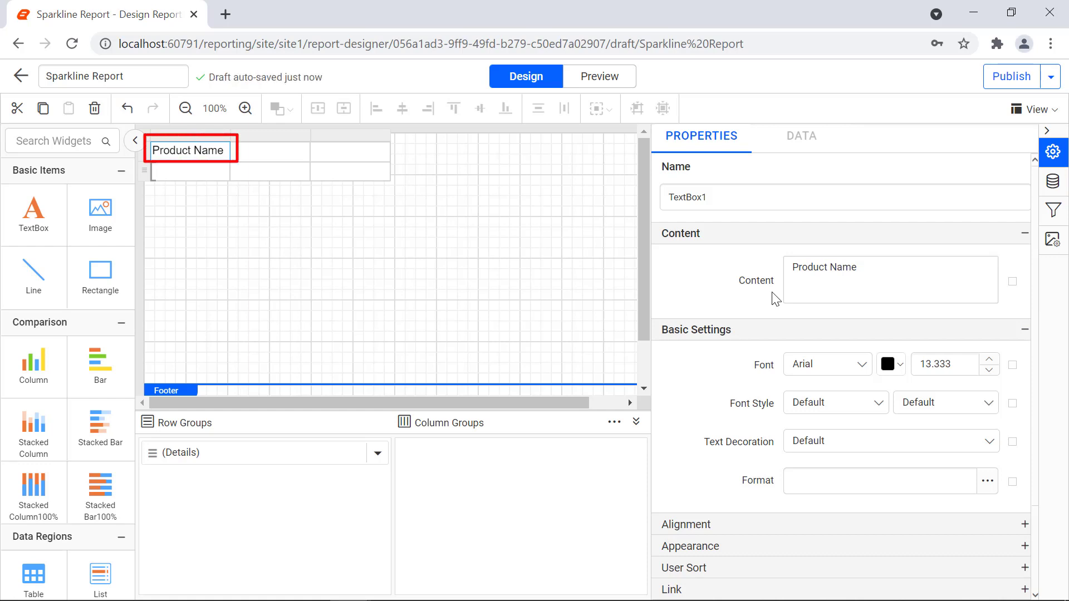
Set the second and third header cells of the table to "Sales Amount" and "Sales Trends"
click(270, 152)
click(805, 279)
text(Sales Amount)
click(758, 301)
click(350, 152)
click(805, 274)
text(Sales Trends)
click(765, 301)
Bind the detail cells under Product Name and Sales Amount to the EnglishProductSubcategoryName and SalesAmount fields
click(222, 170)
click(291, 262)
click(301, 171)
click(371, 320)
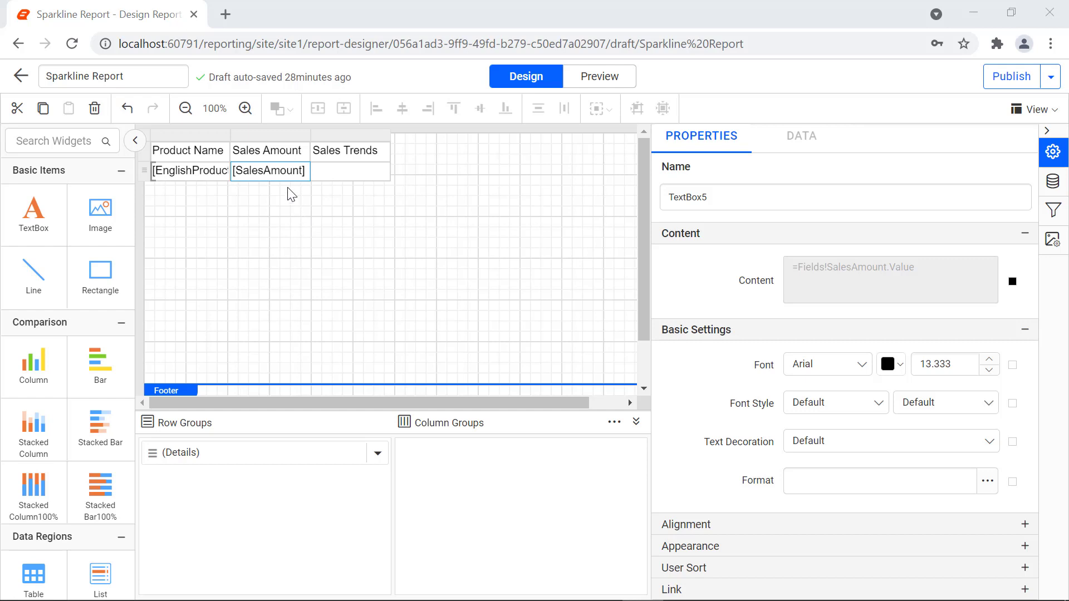
Change the content expression of the Sales Amount detail cell to =Sum(Fields!SalesAmount.Value)
click(281, 172)
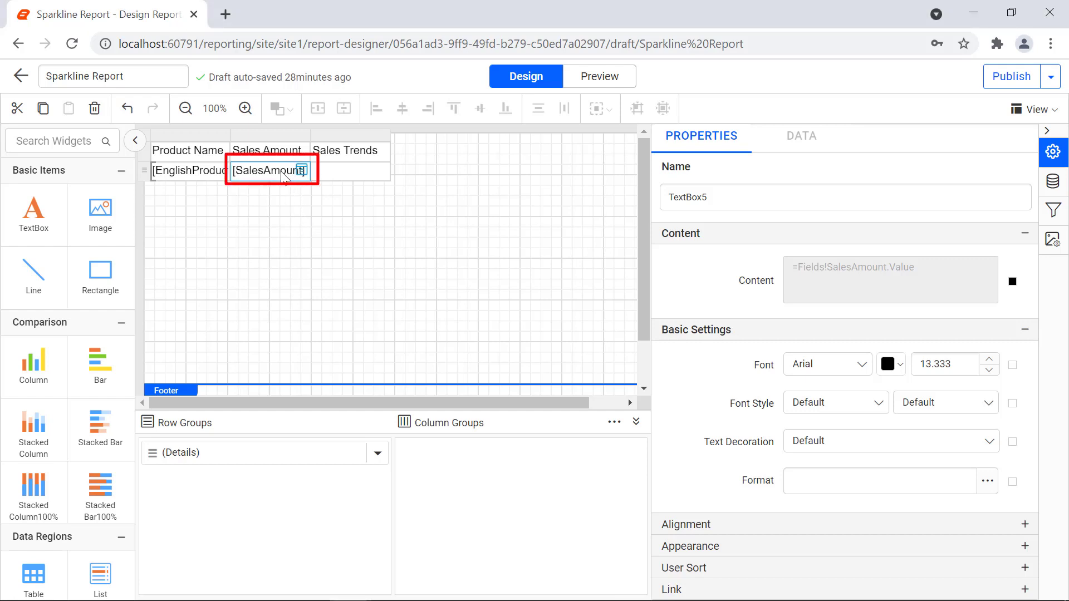
click(1012, 289)
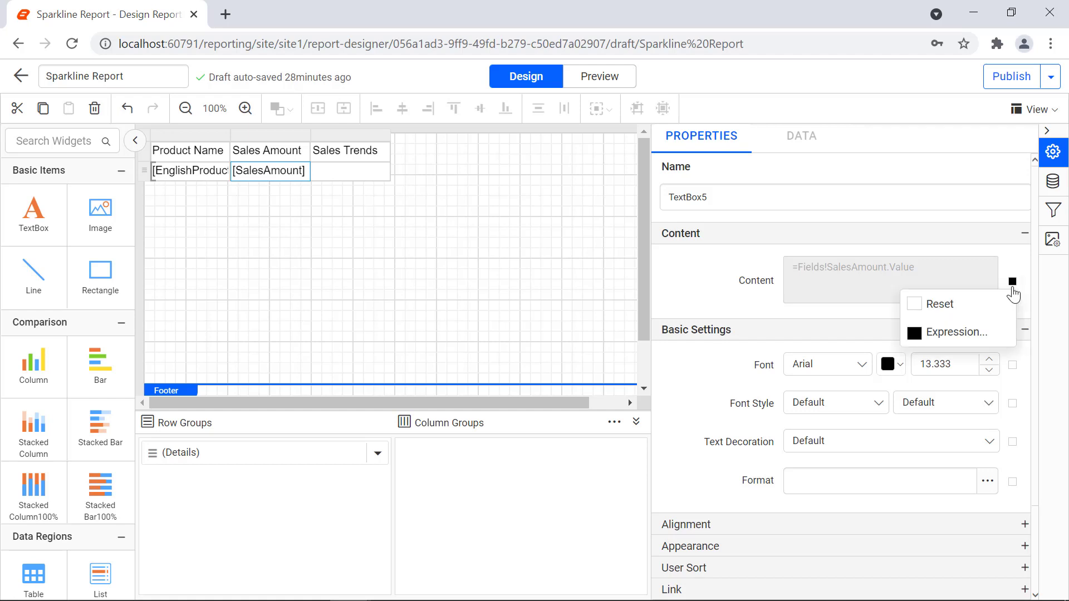
click(1002, 331)
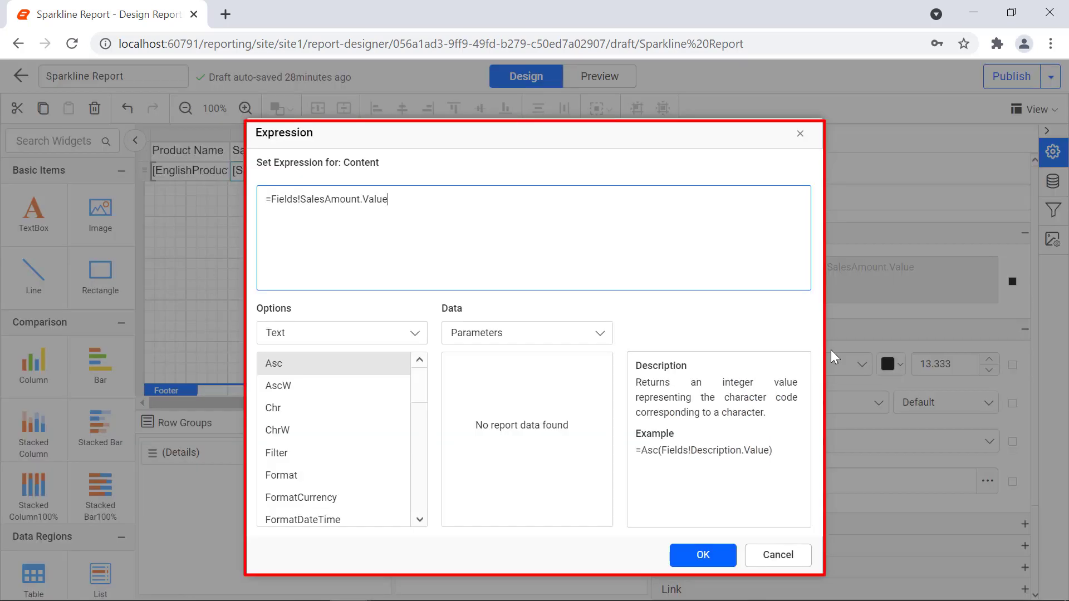
click(270, 200)
text(Sum()
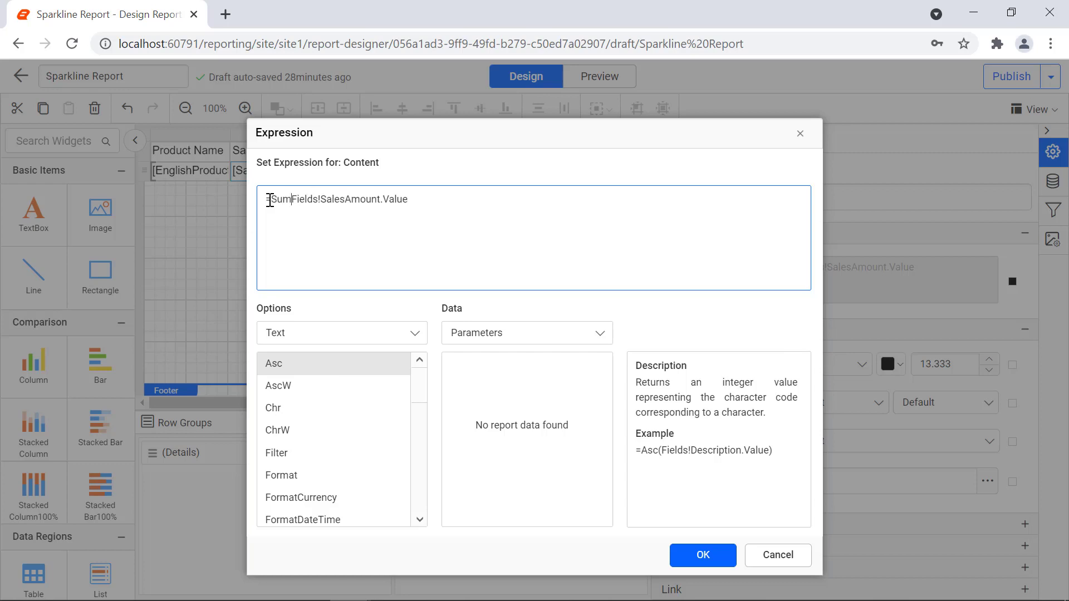
text())
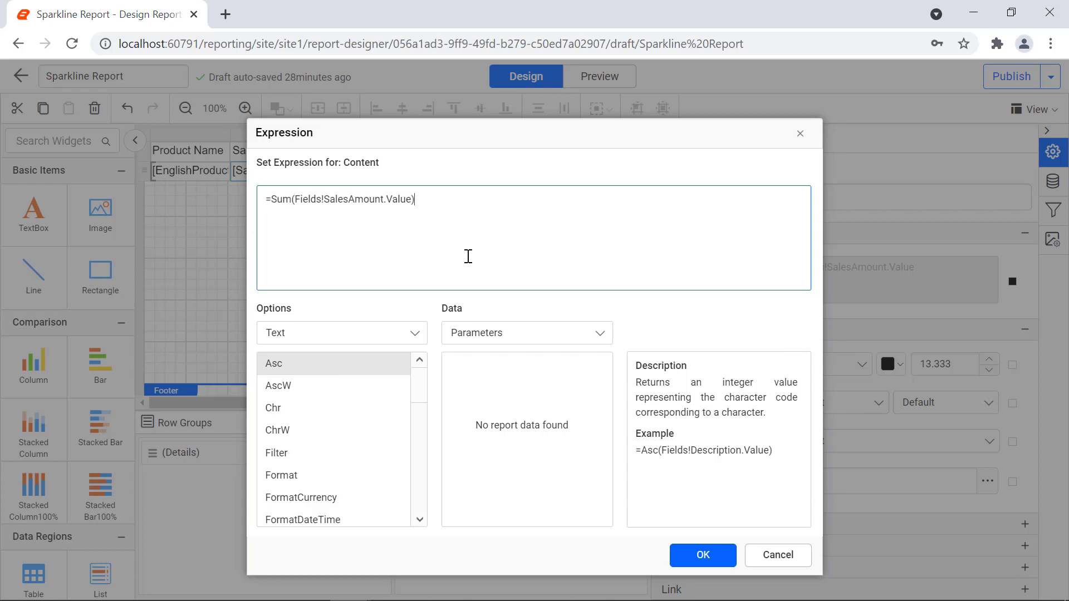
click(702, 555)
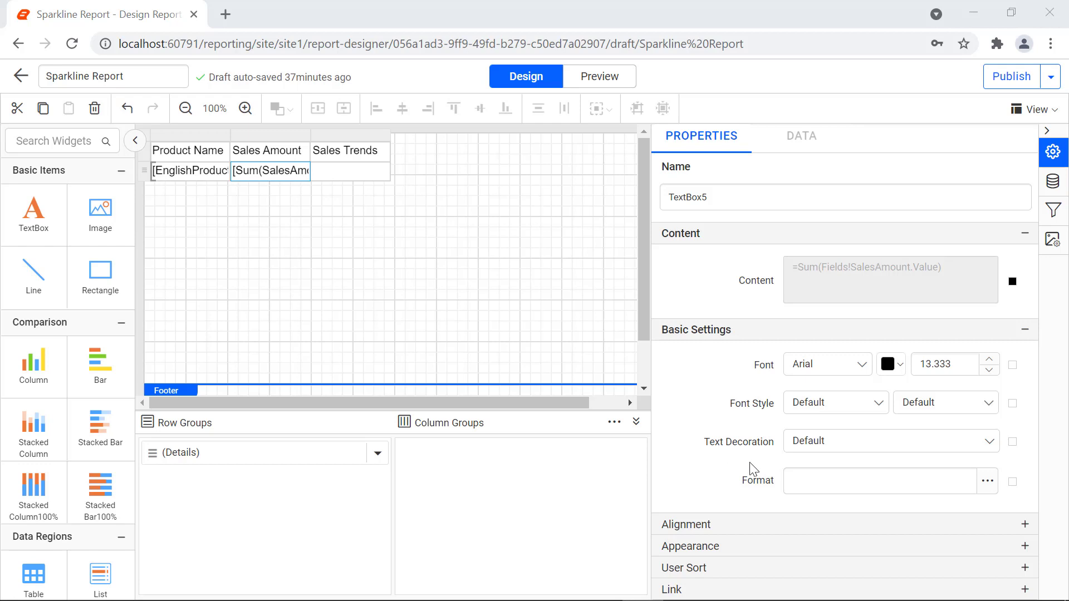
Format the Sales Amount detail cell as Currency with 0 decimal places and the 1000 separator
click(986, 482)
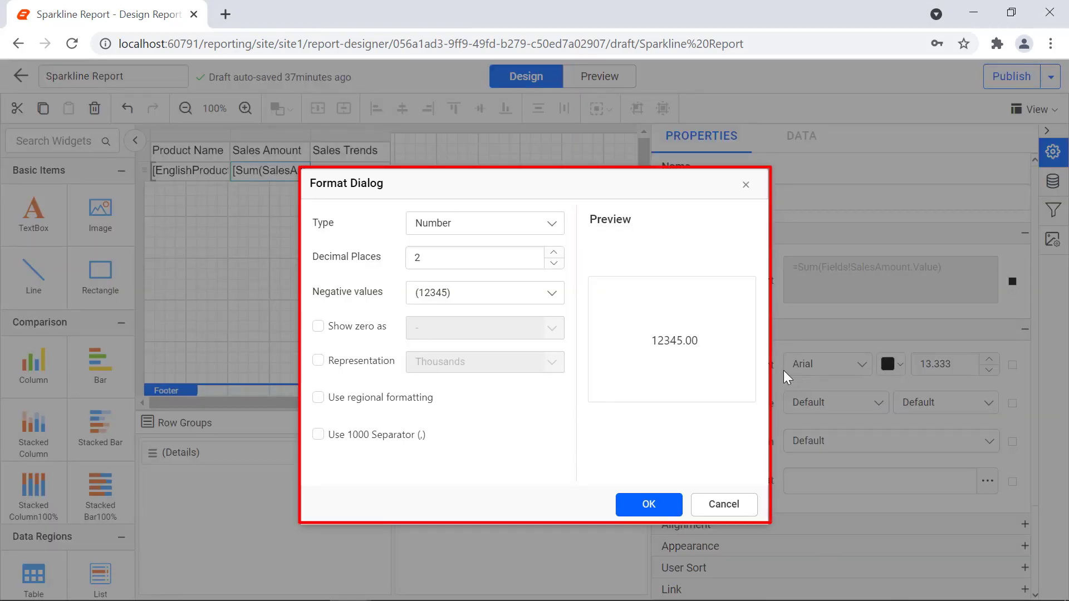
click(549, 224)
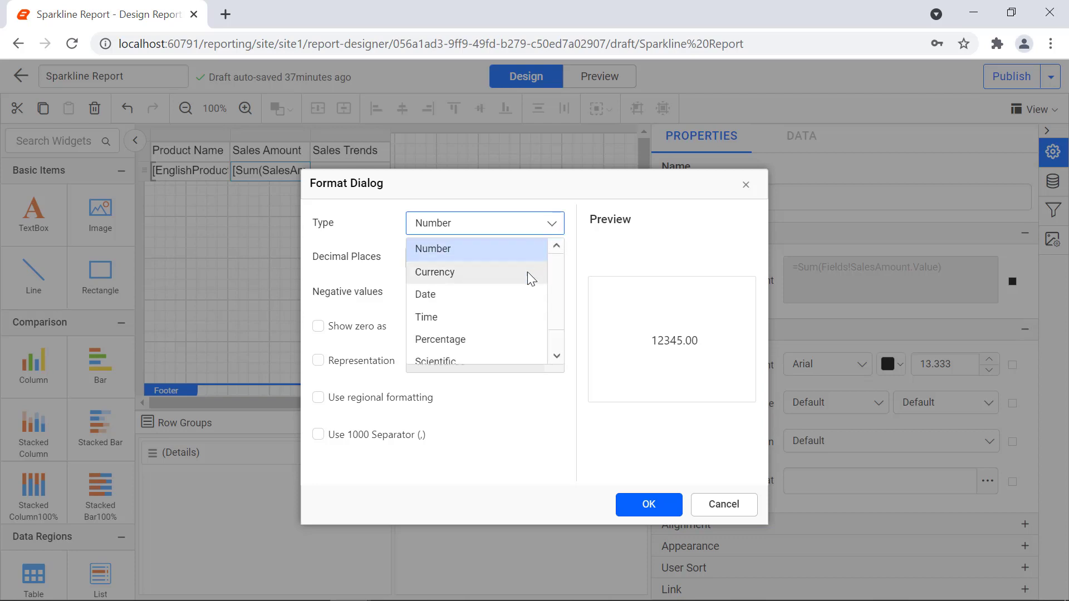
click(528, 268)
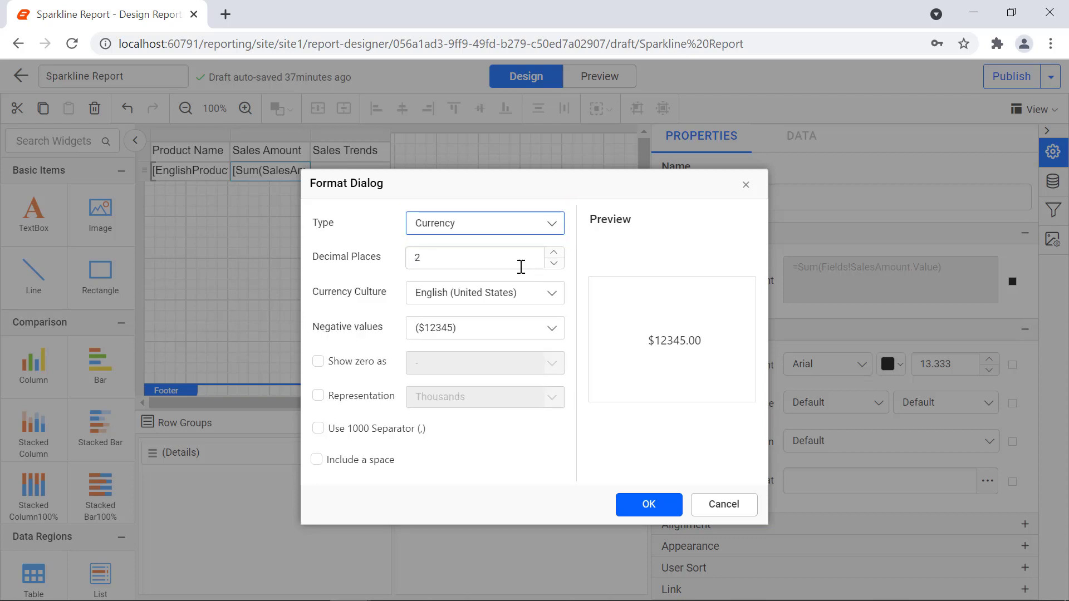
click(516, 262)
text(0)
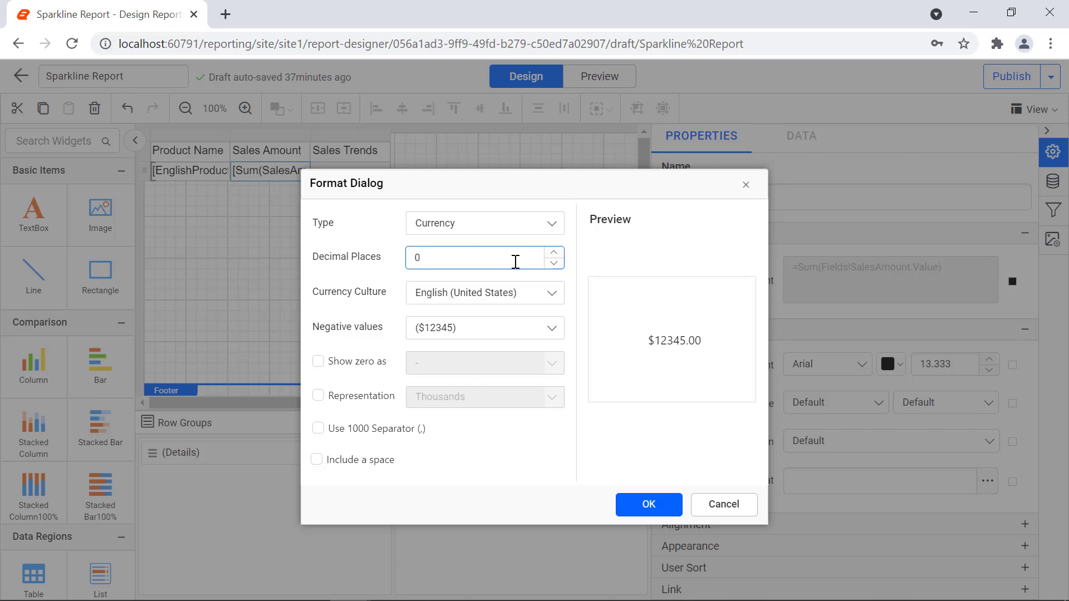
click(318, 428)
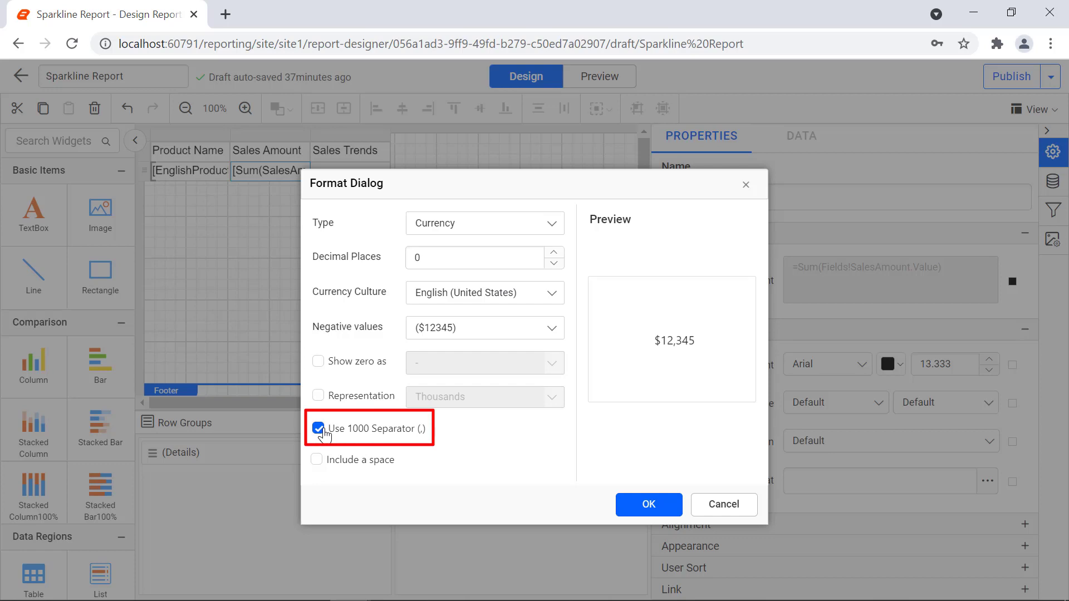
click(638, 504)
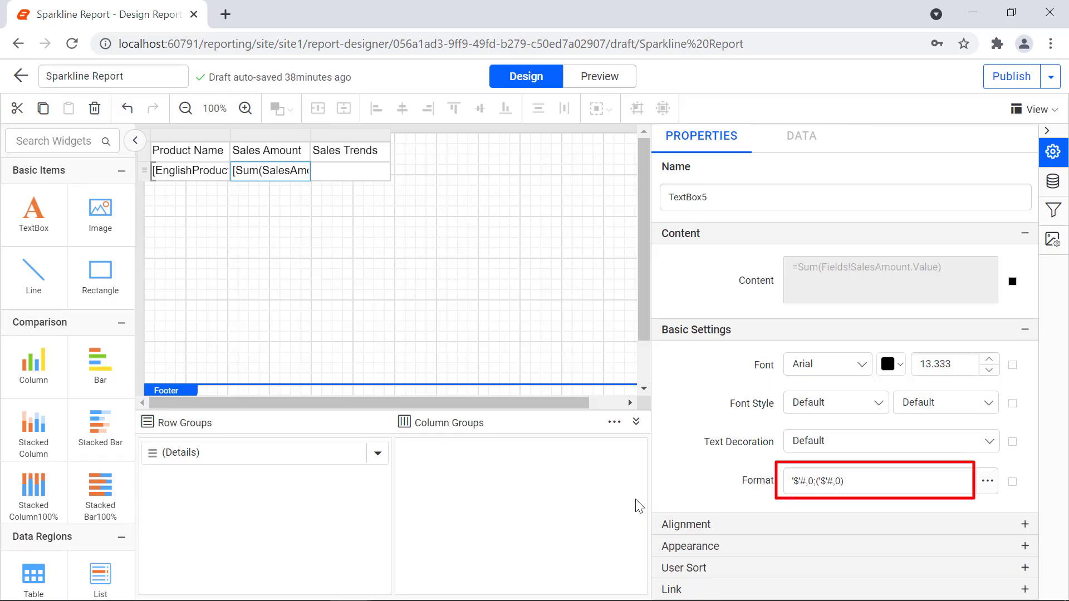
Widen all three table columns, making the Sales Trends column the widest
drag(230, 135, 290, 136)
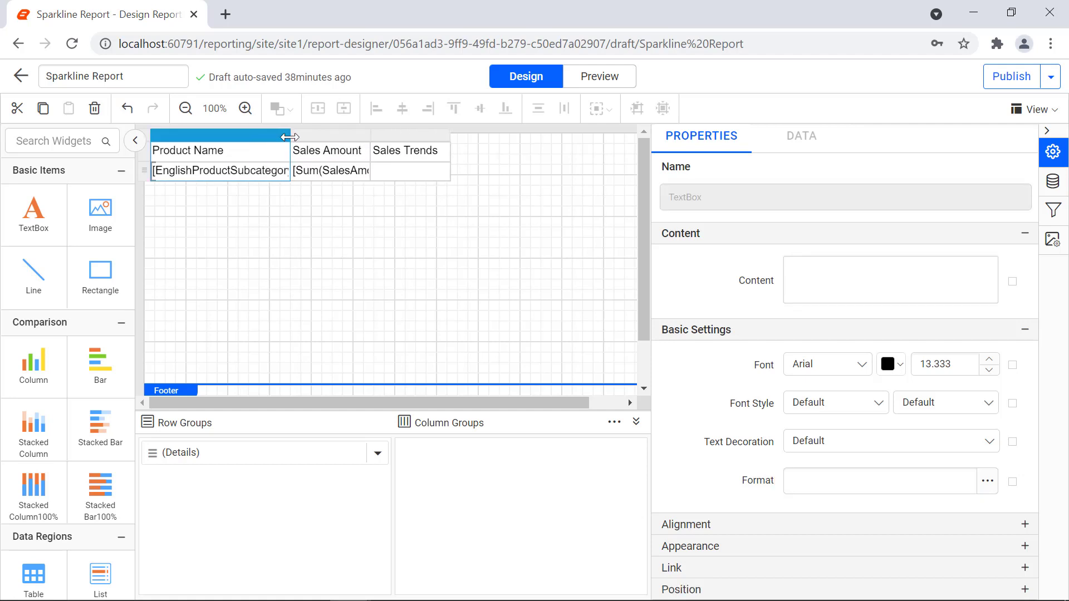
drag(370, 135, 433, 136)
drag(511, 136, 632, 135)
drag(579, 403, 612, 403)
drag(596, 135, 622, 136)
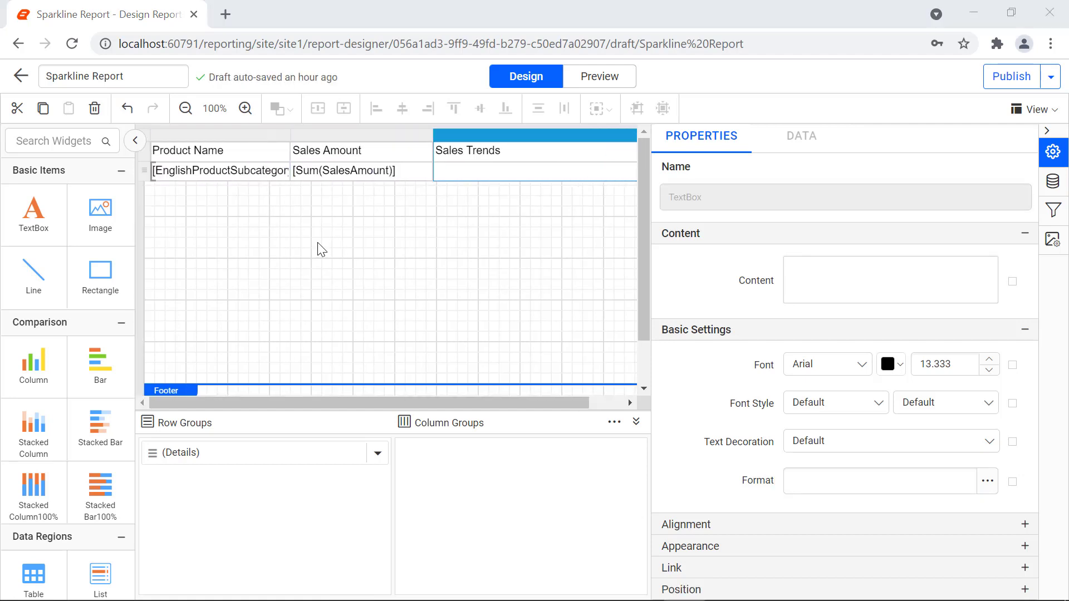
Group the table's Details row group by the EnglishProductSubcategoryName field
mouse_move(149, 173)
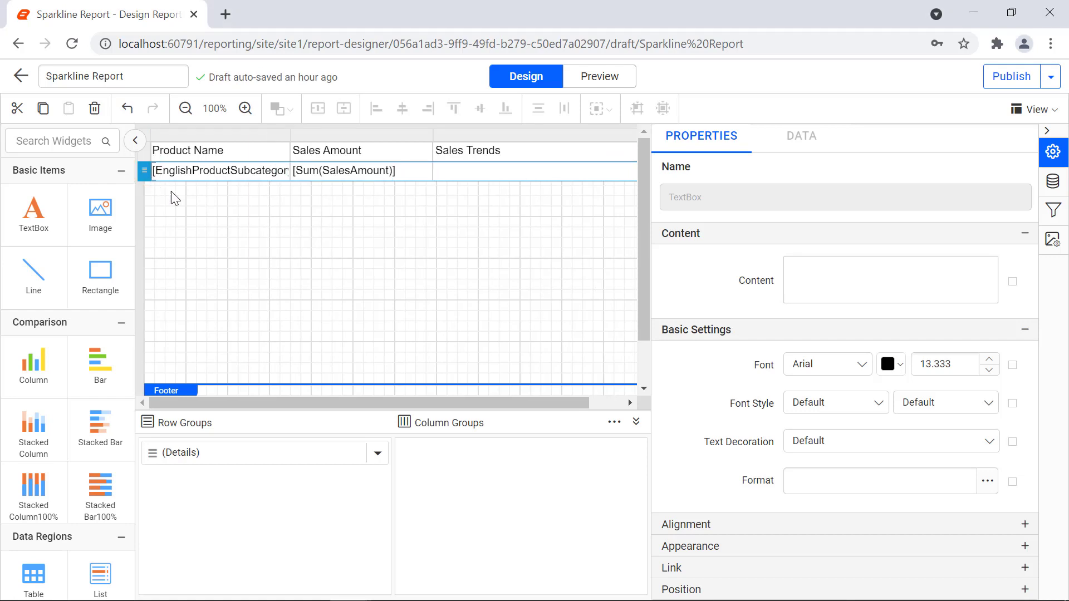
click(251, 455)
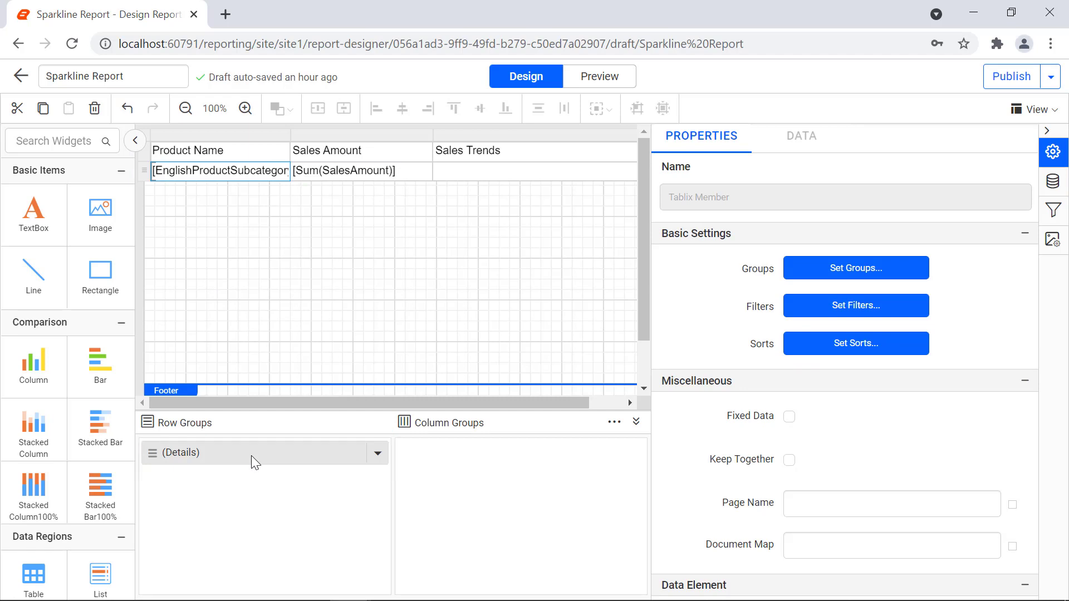
click(816, 272)
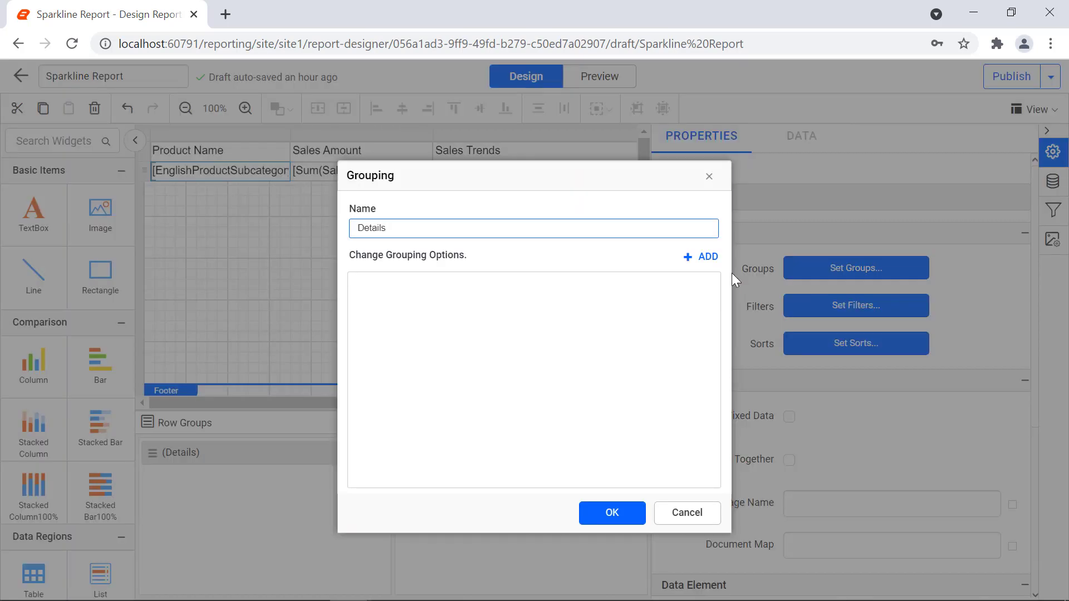
click(706, 260)
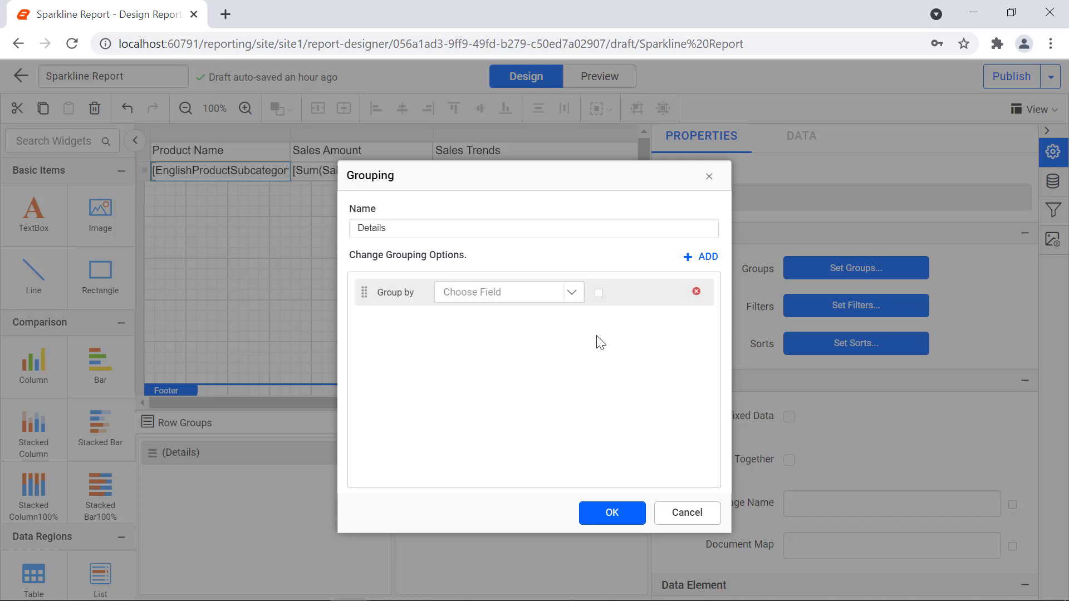
click(576, 300)
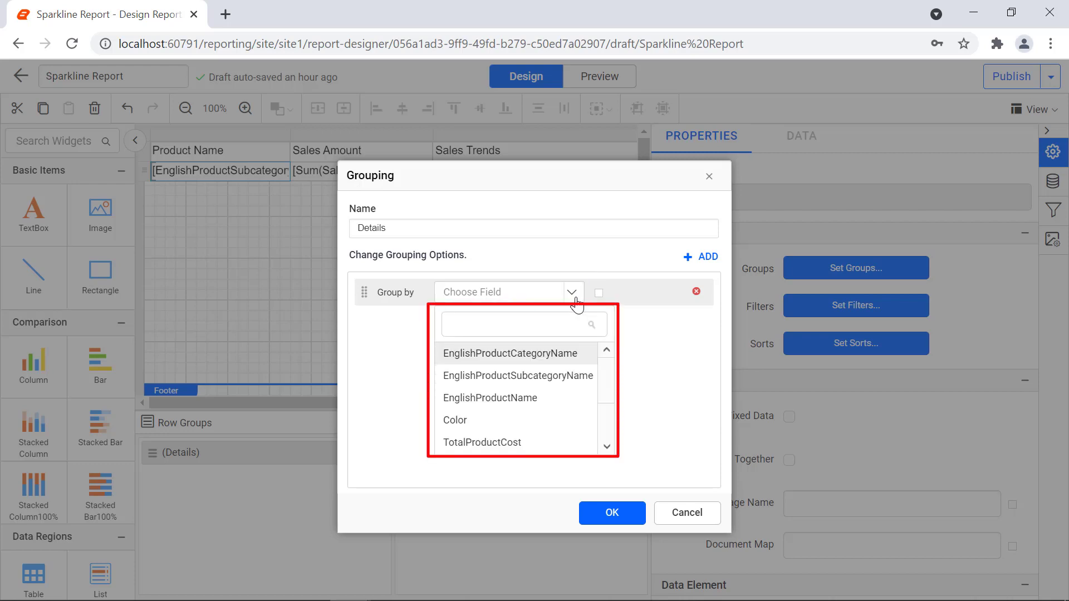
click(577, 375)
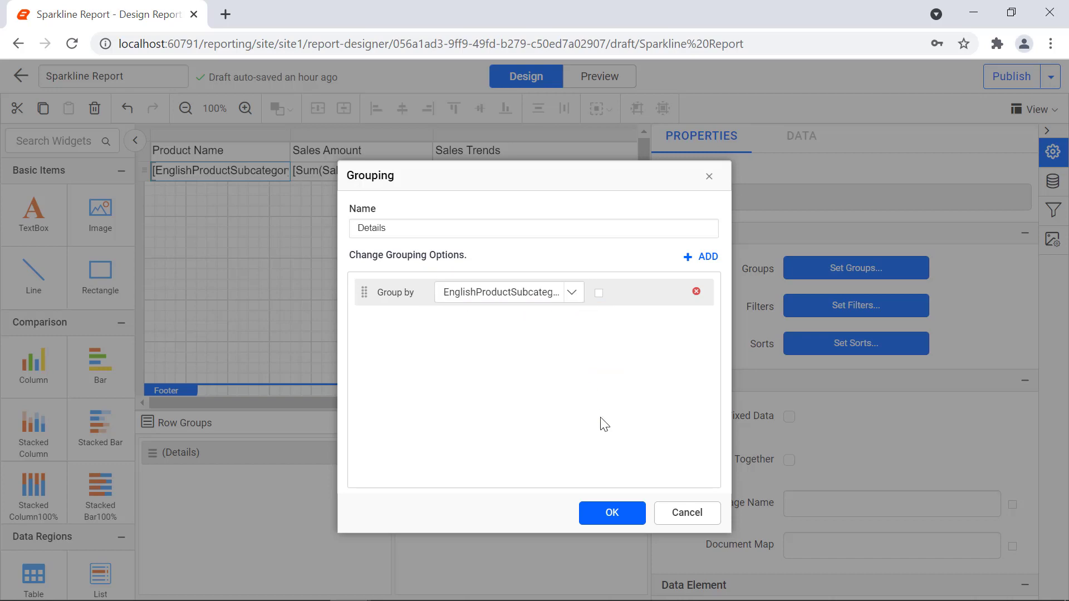
click(623, 515)
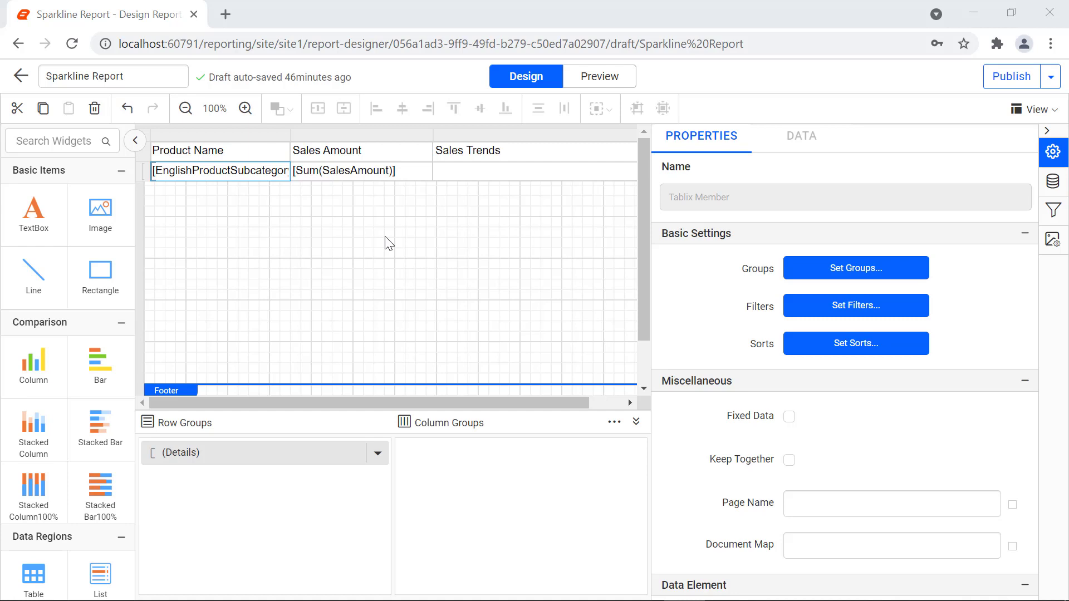
Set the table's header row font to Segoe UI with Bold weight
click(144, 153)
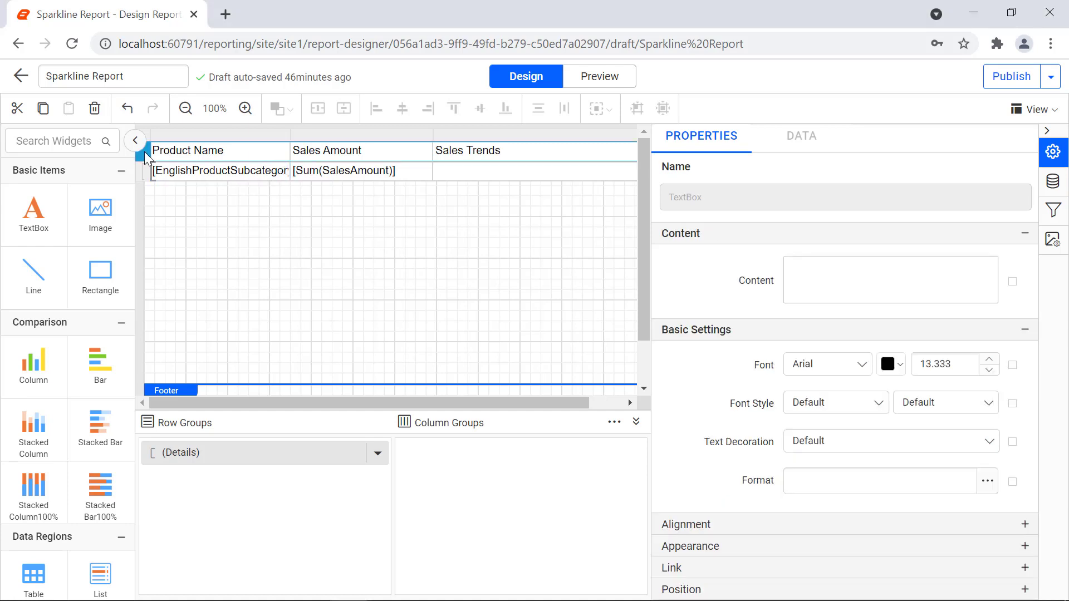
click(802, 368)
scroll(857, 453, down, 5)
scroll(857, 454, down, 20)
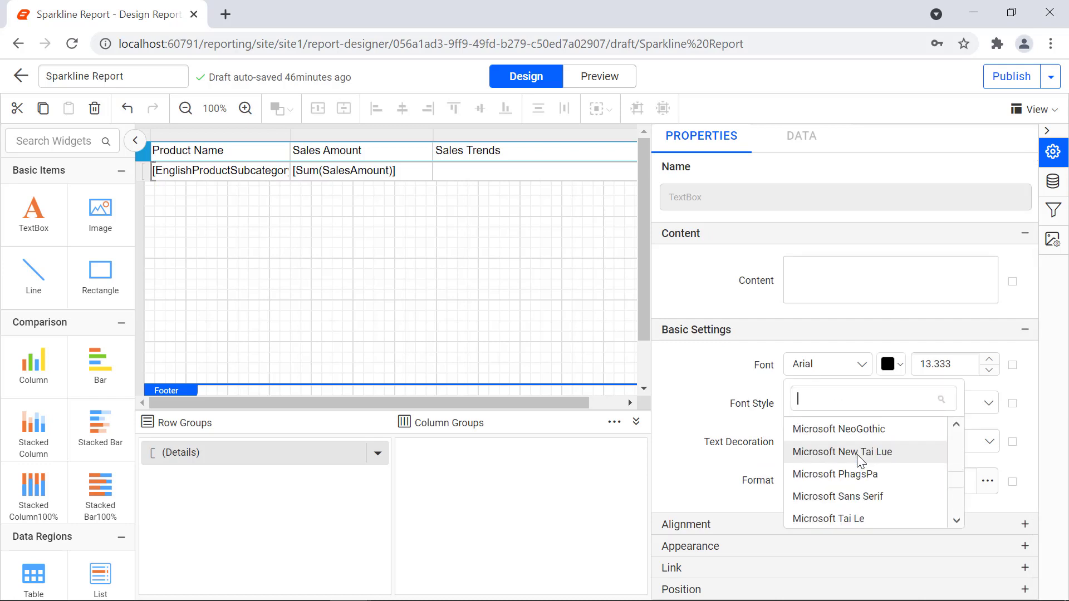
scroll(856, 454, down, 3)
click(855, 483)
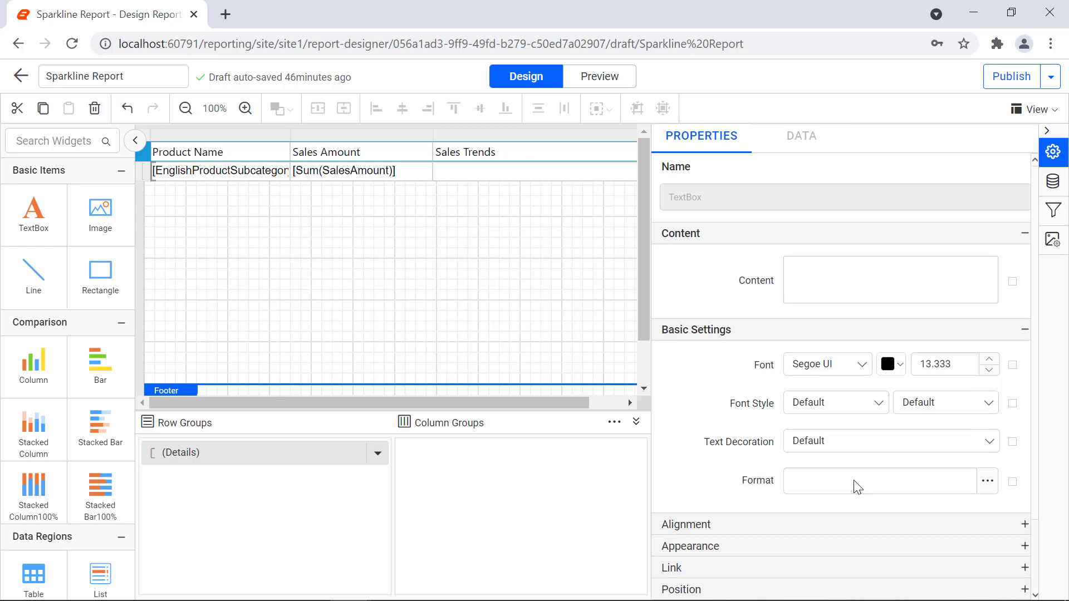
click(946, 402)
scroll(935, 501, down, 2)
click(943, 493)
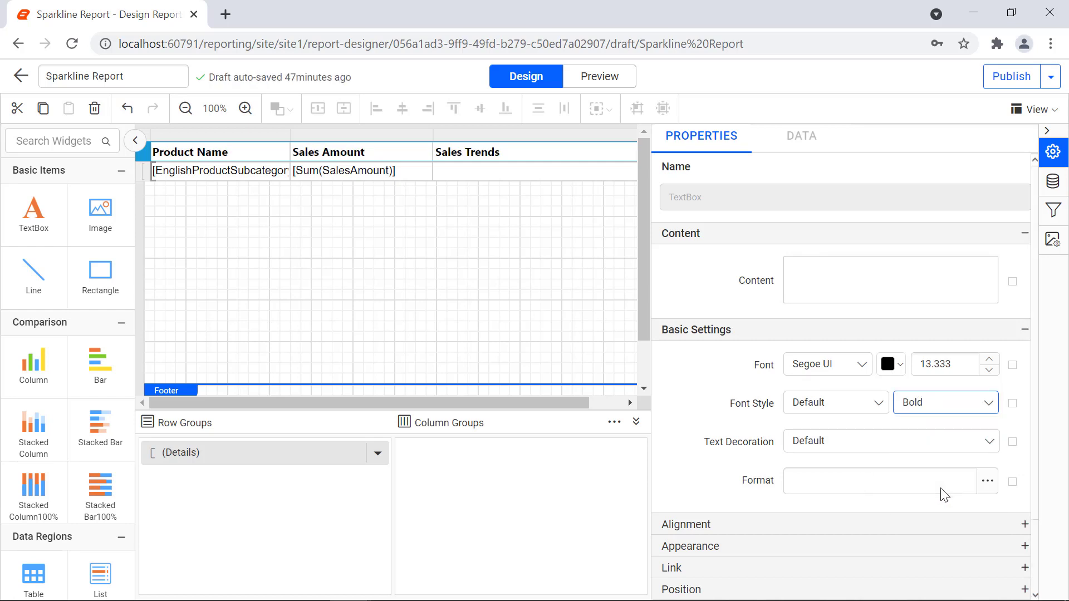
Set the header row's text alignment to Center and its vertical alignment to Middle
click(946, 525)
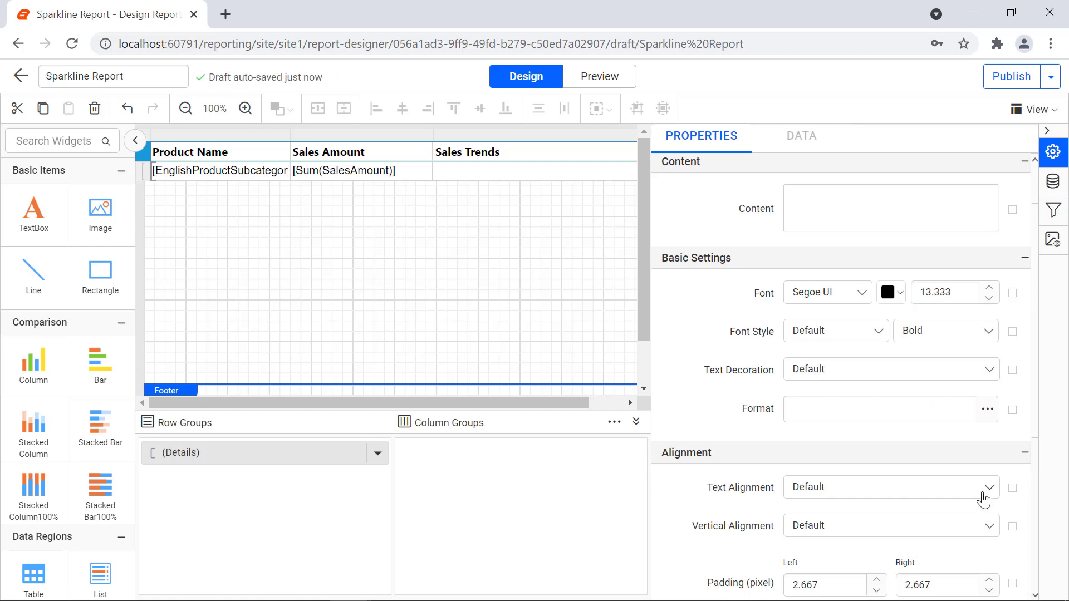
click(984, 488)
click(971, 552)
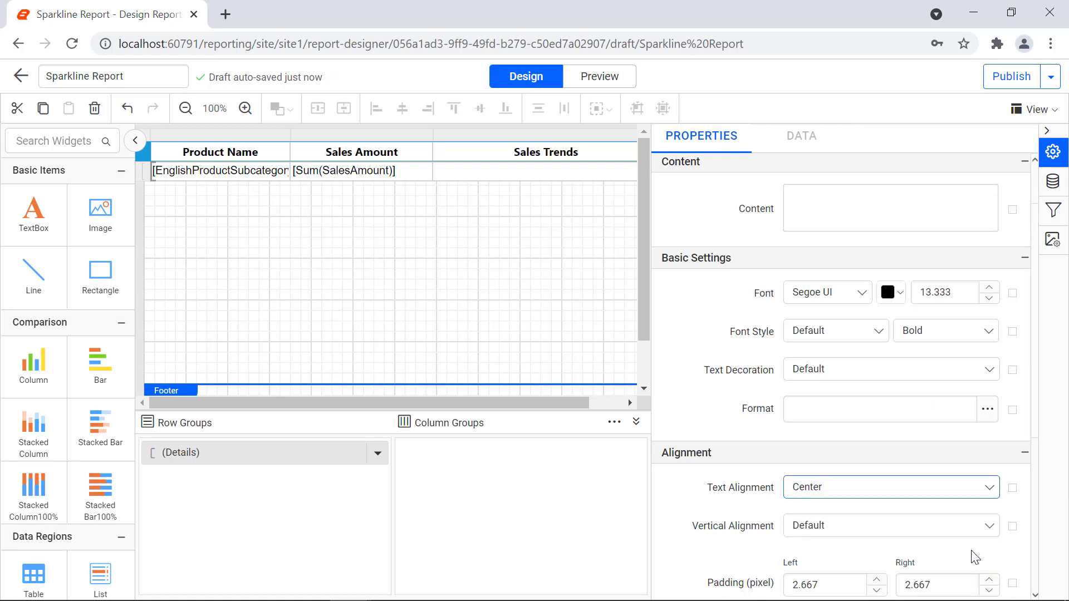
click(977, 535)
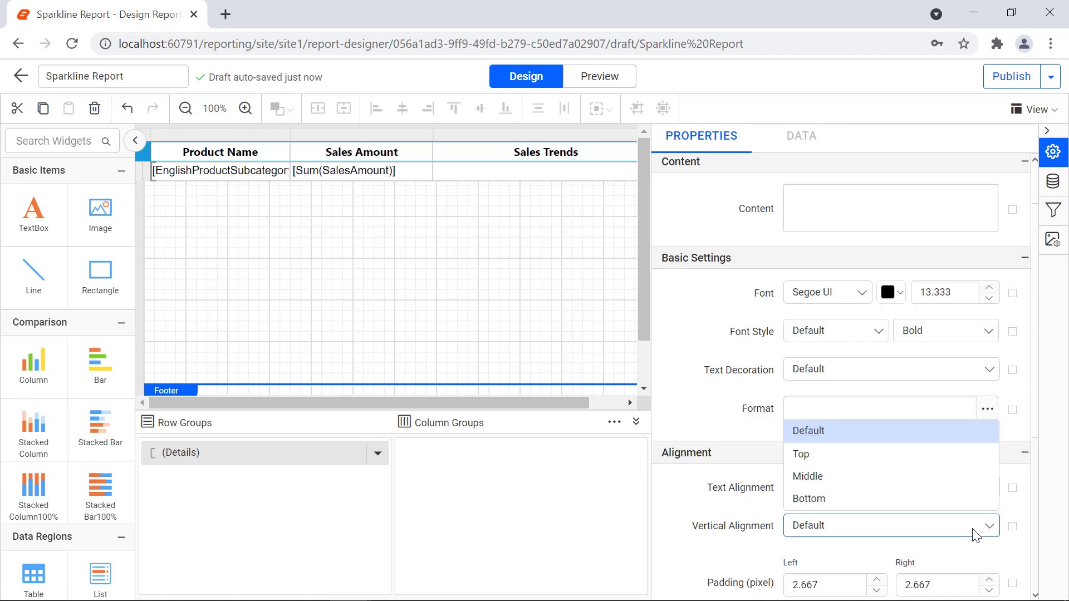
click(954, 482)
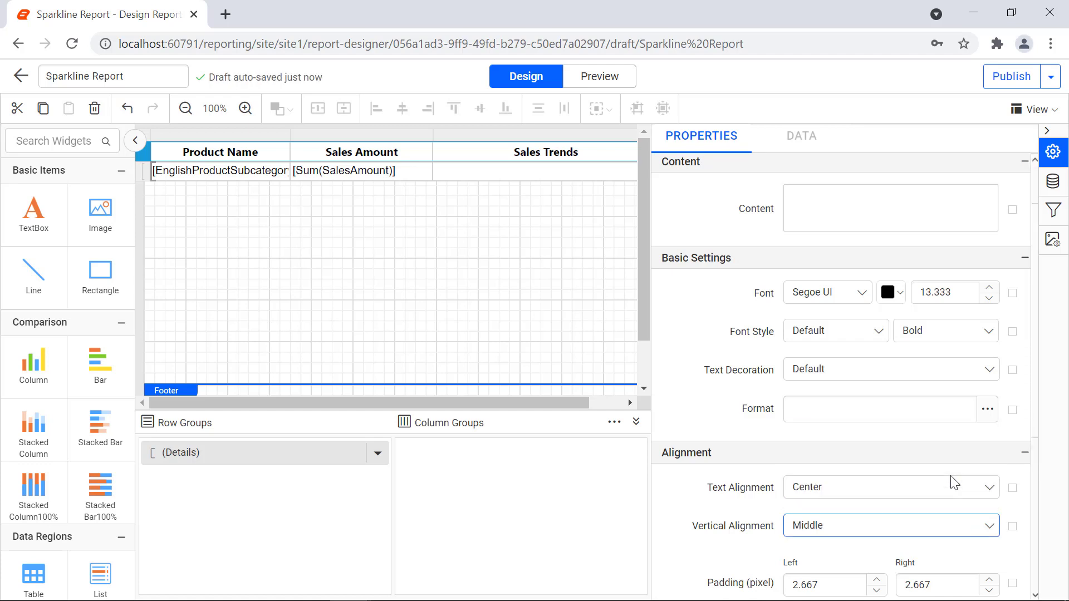
scroll(864, 500, down, 5)
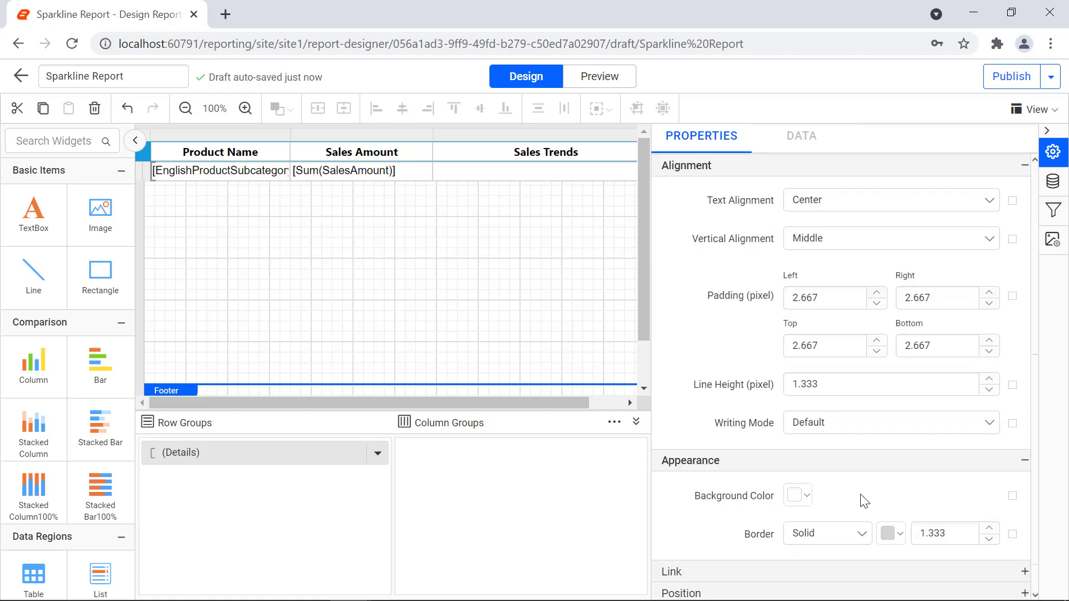
Fill the table's header row with teal rgba(51,152,152,1) and set its font color to white
click(808, 501)
click(894, 337)
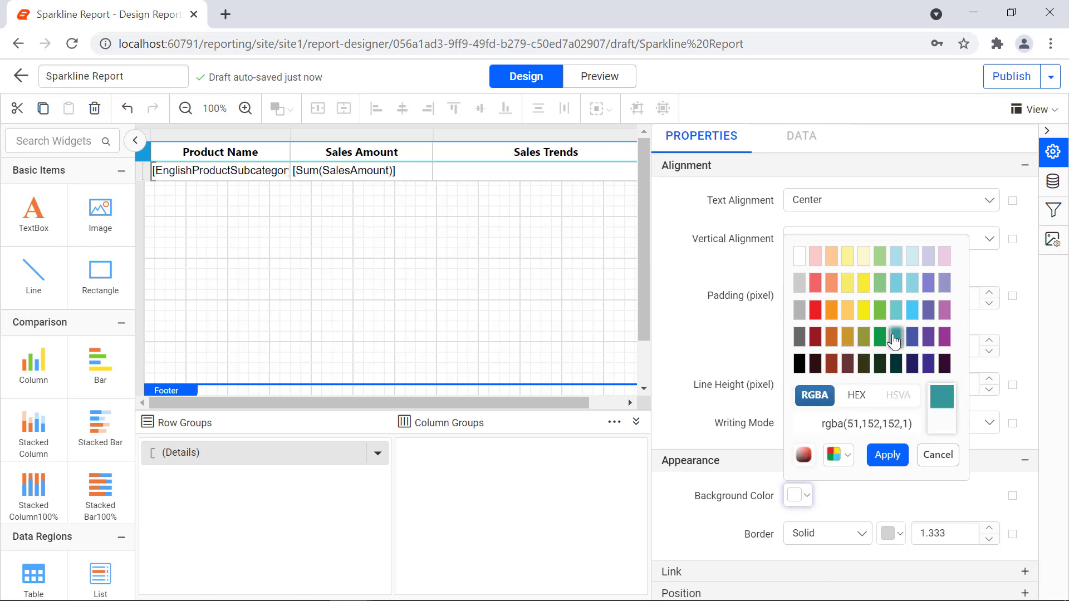
click(887, 455)
scroll(925, 388, up, 6)
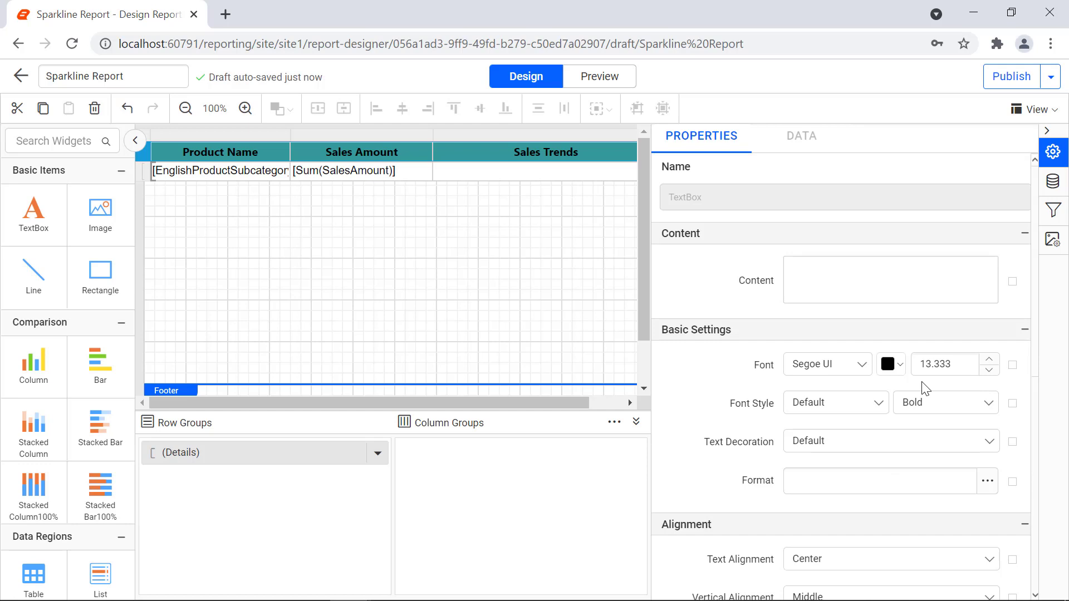
click(898, 365)
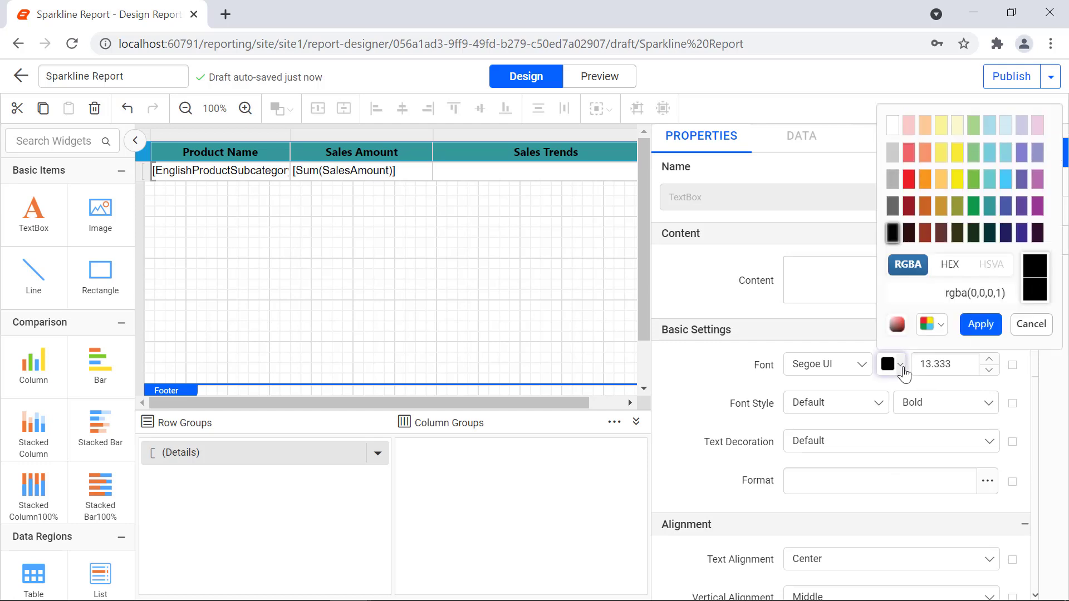
click(892, 130)
click(980, 325)
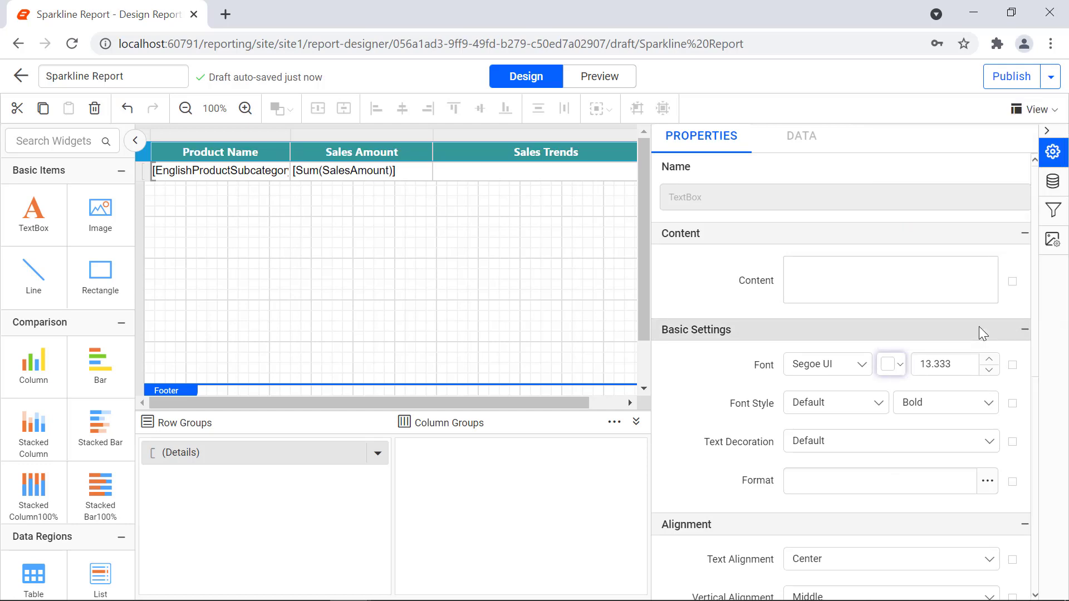
Set the table's detail row font to Segoe UI and preview the report
click(146, 175)
click(859, 365)
scroll(841, 467, down, 20)
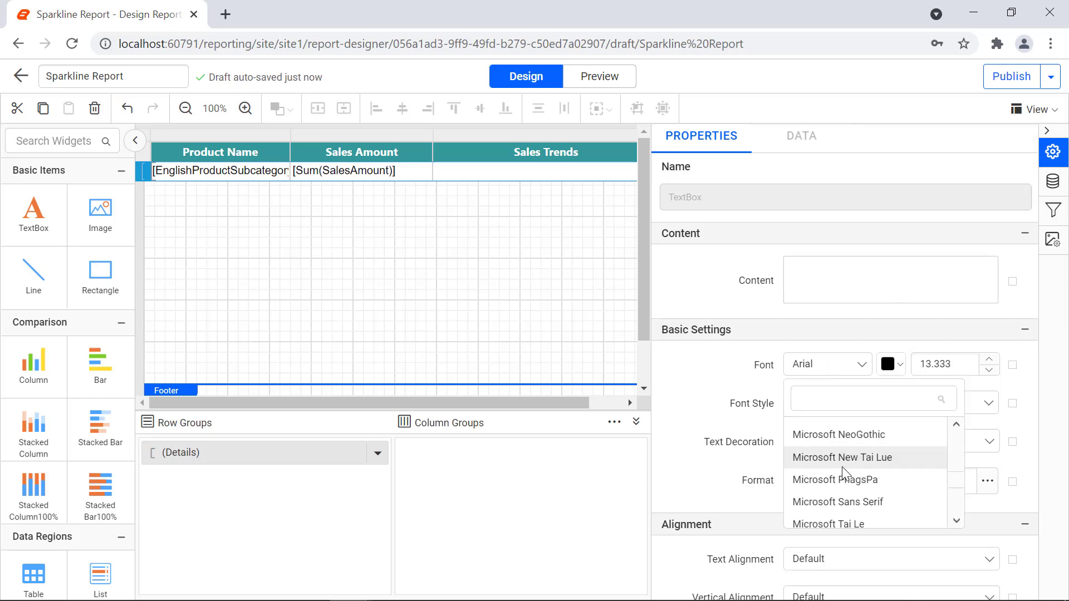
click(843, 484)
scroll(1016, 555, down, 2)
click(959, 478)
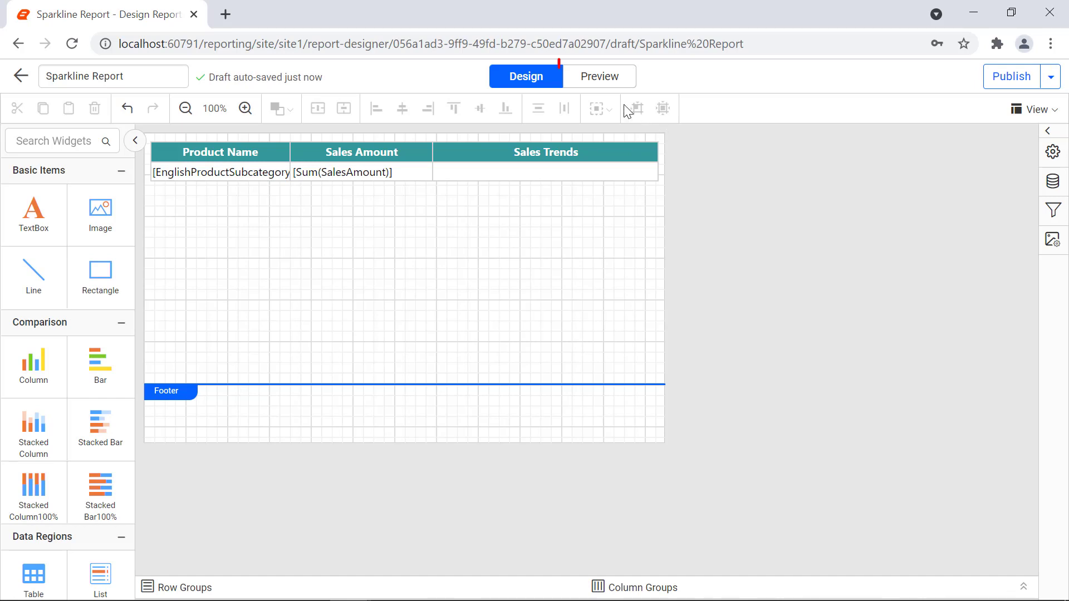
click(595, 86)
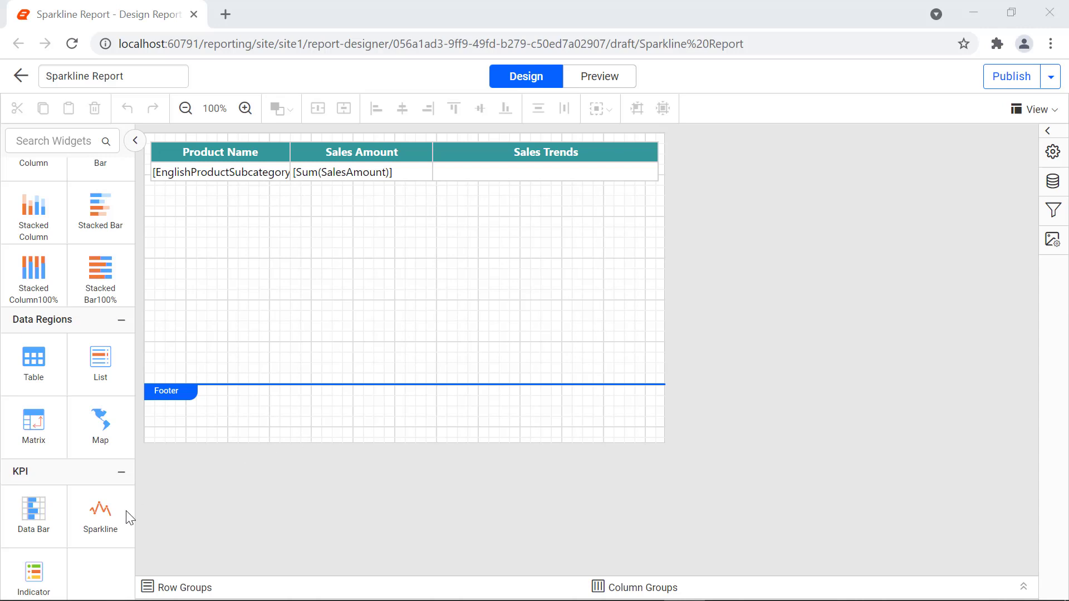
Insert a Sparkline in the detail cell under Sales Trends and assign SalesAmount as its Y value
drag(127, 520, 456, 181)
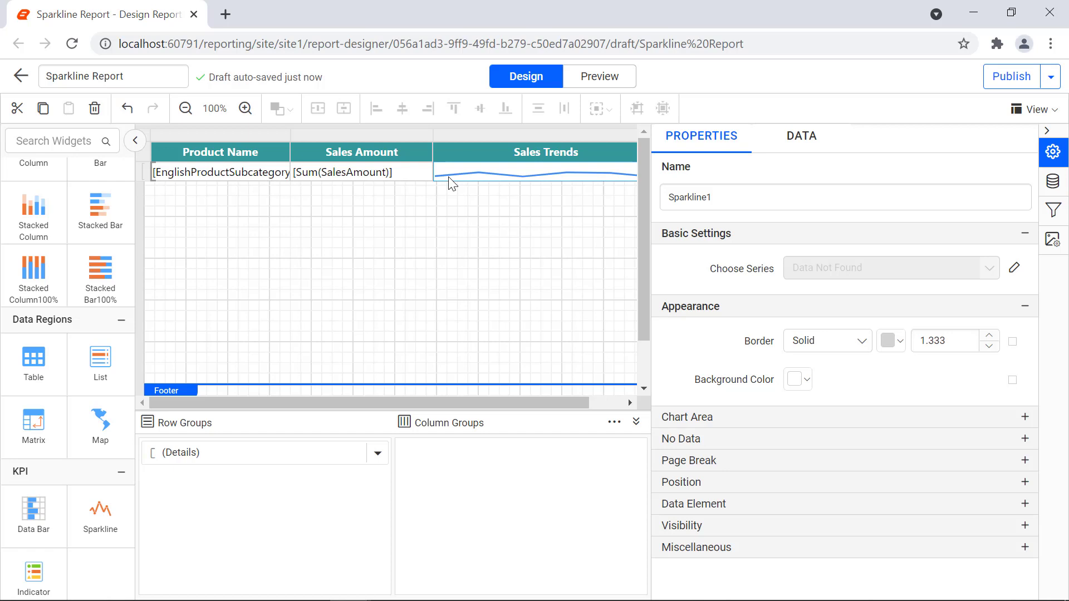
click(808, 150)
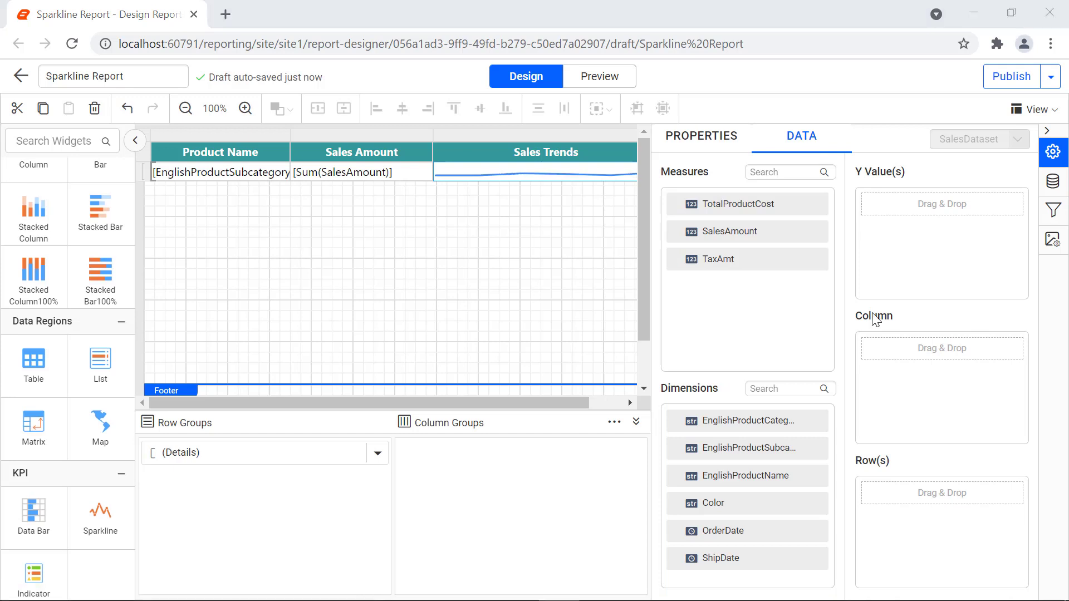
drag(729, 231, 864, 205)
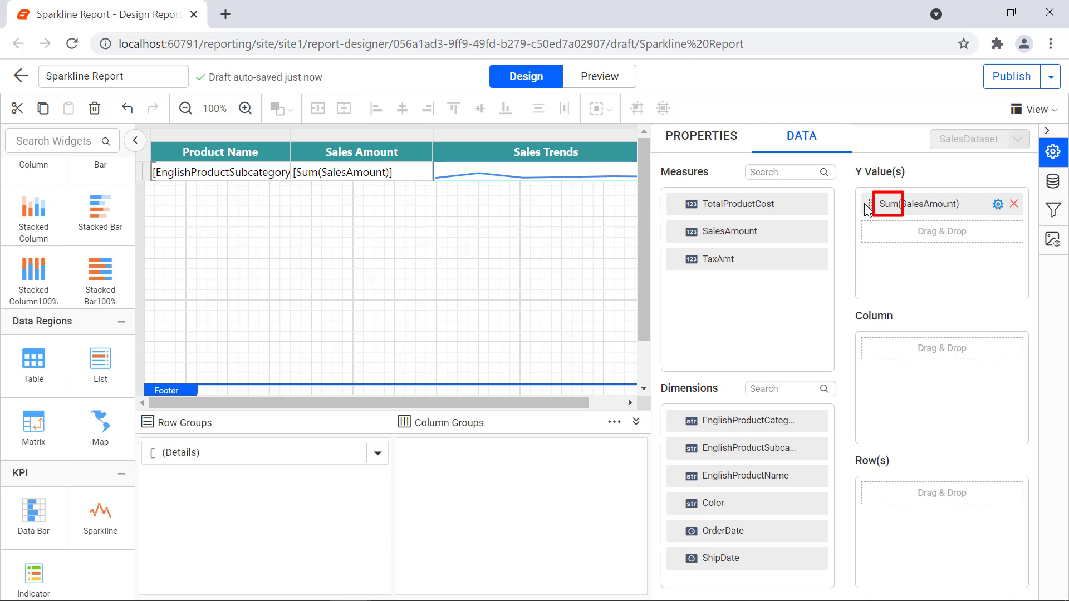
Check the aggregate options of the sparkline's Y value and assign OrderDate as its Column field
click(998, 204)
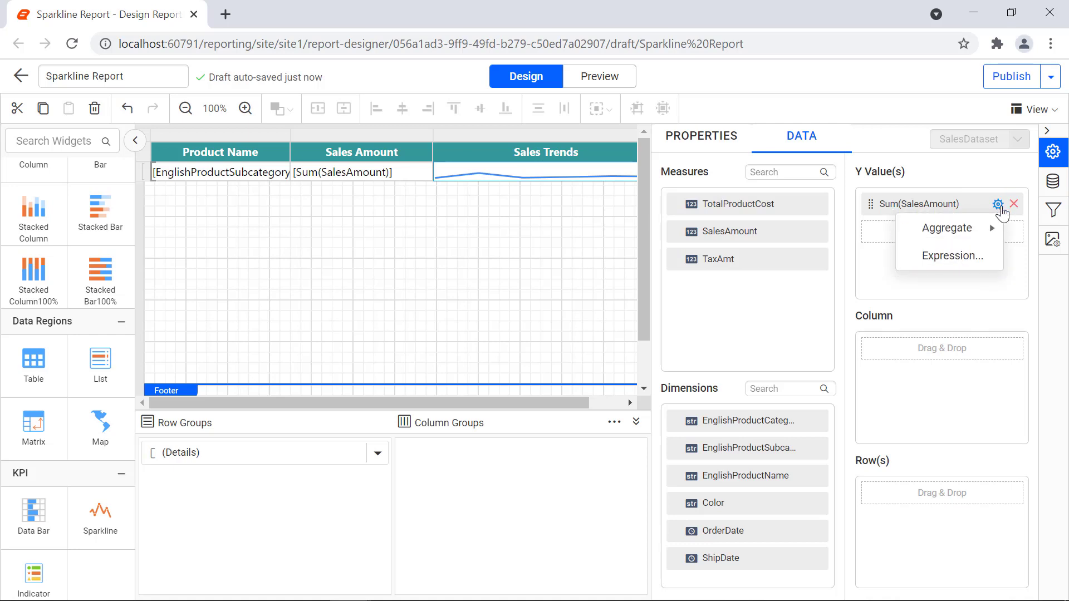
mouse_move(993, 230)
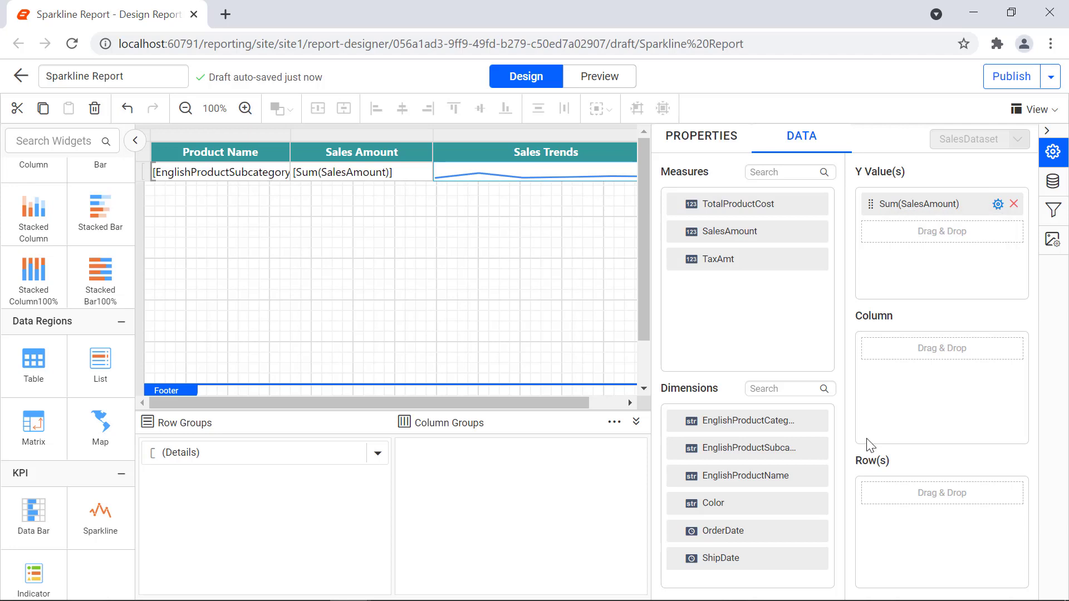
drag(811, 532, 889, 352)
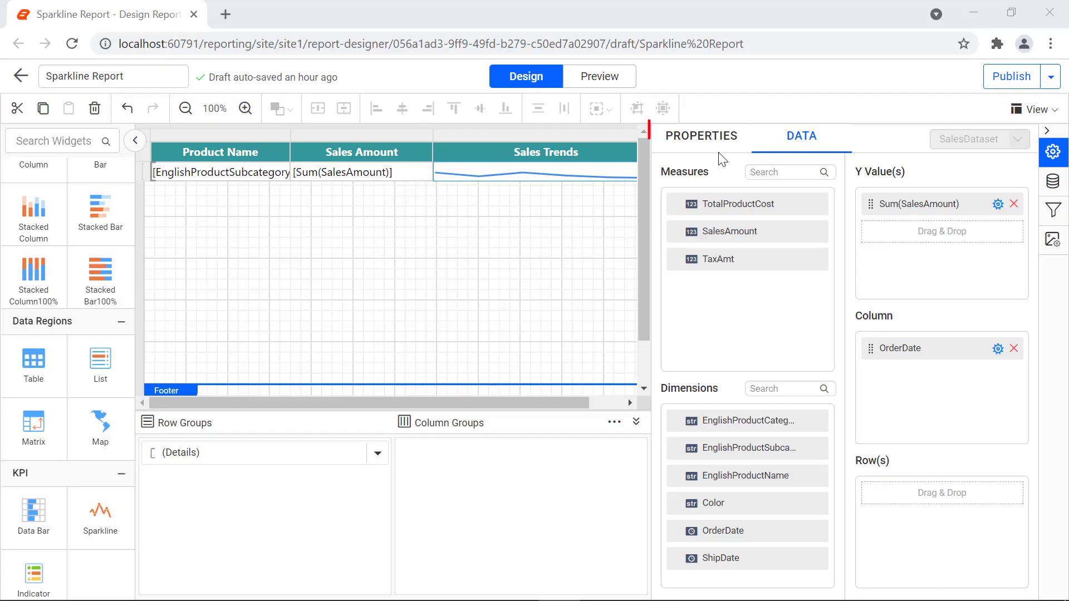
Set the series color of the sparkline's SalesAmount1 series to light blue and return to the main sparkline properties
click(716, 145)
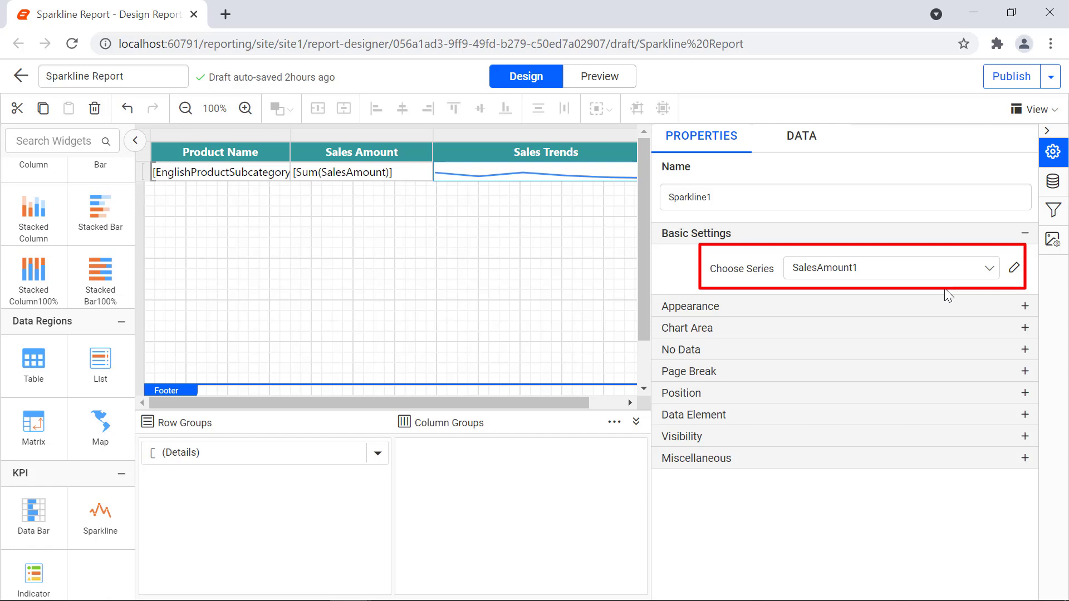
click(1015, 270)
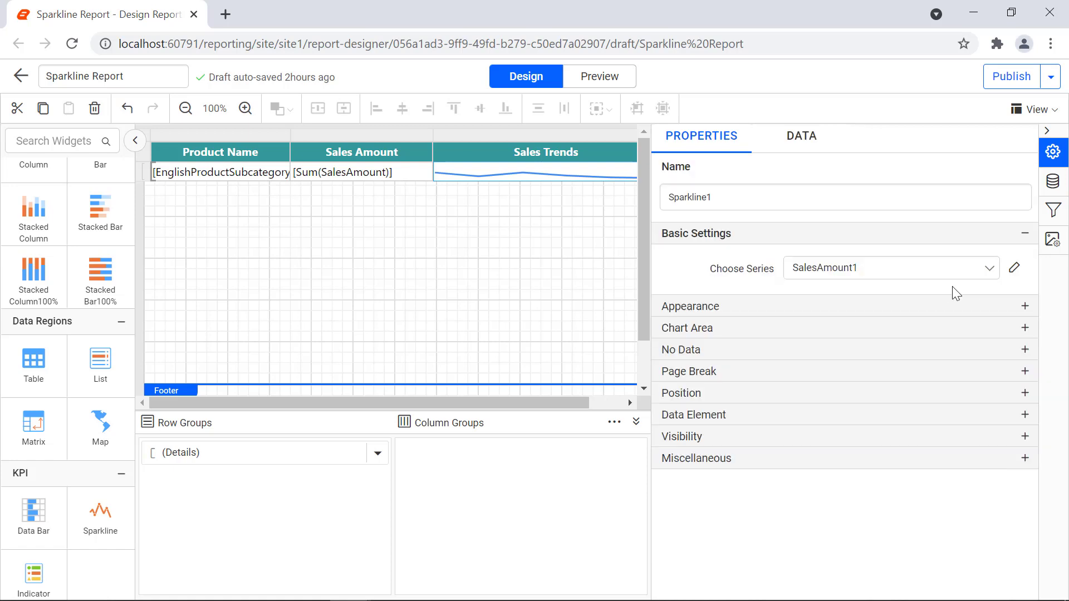
click(1015, 271)
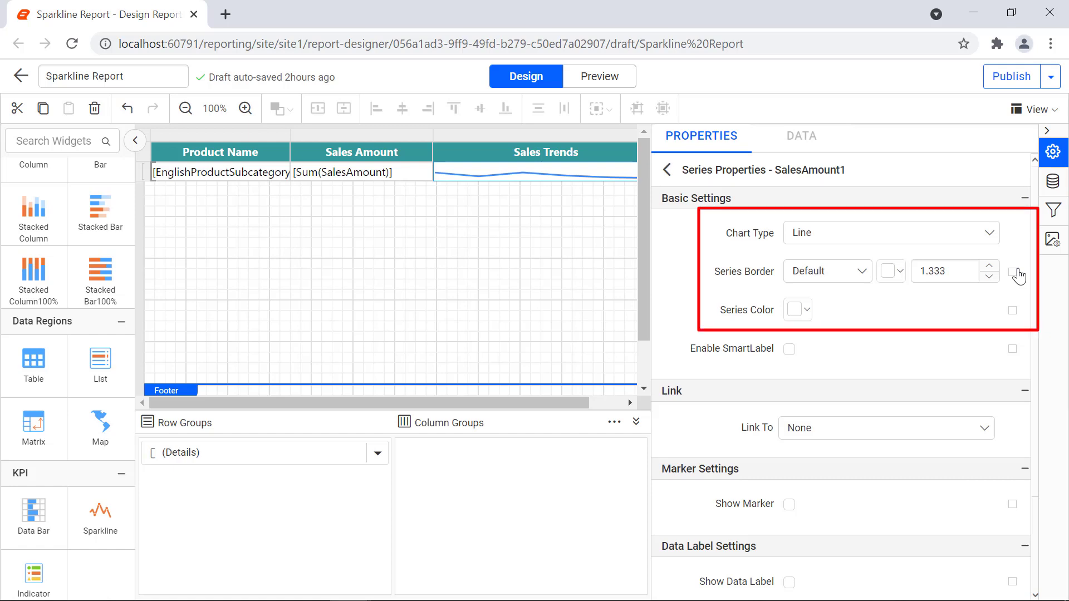
scroll(999, 375, down, 2)
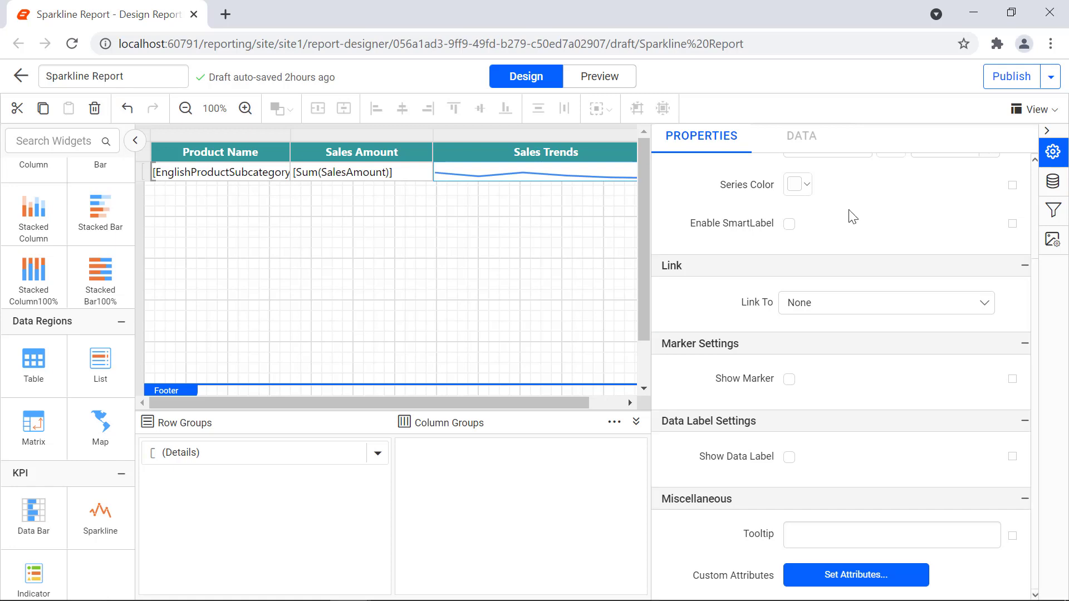
click(807, 186)
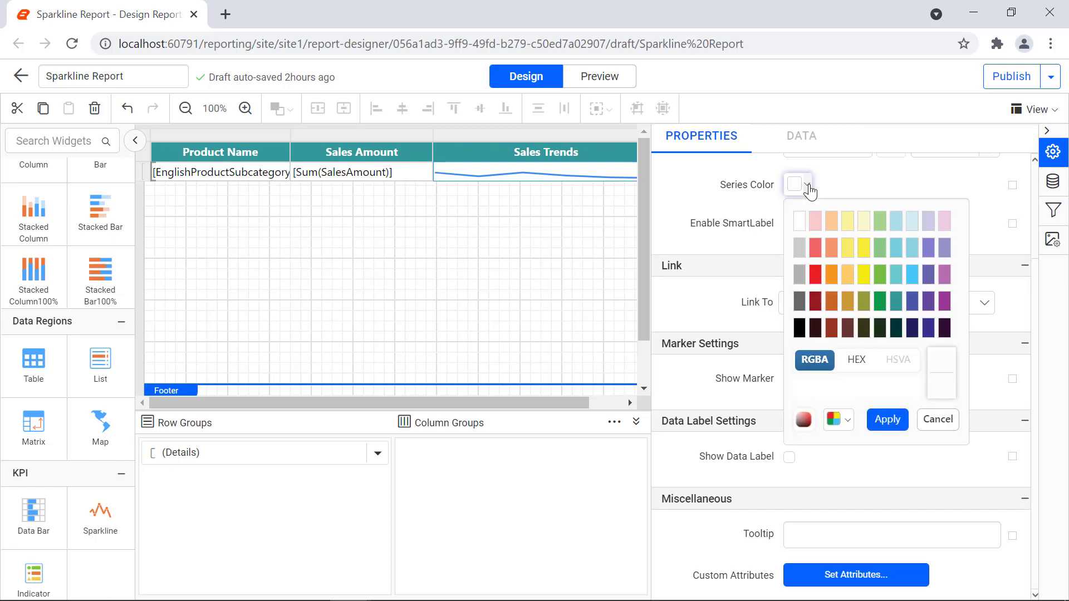
click(912, 247)
click(886, 420)
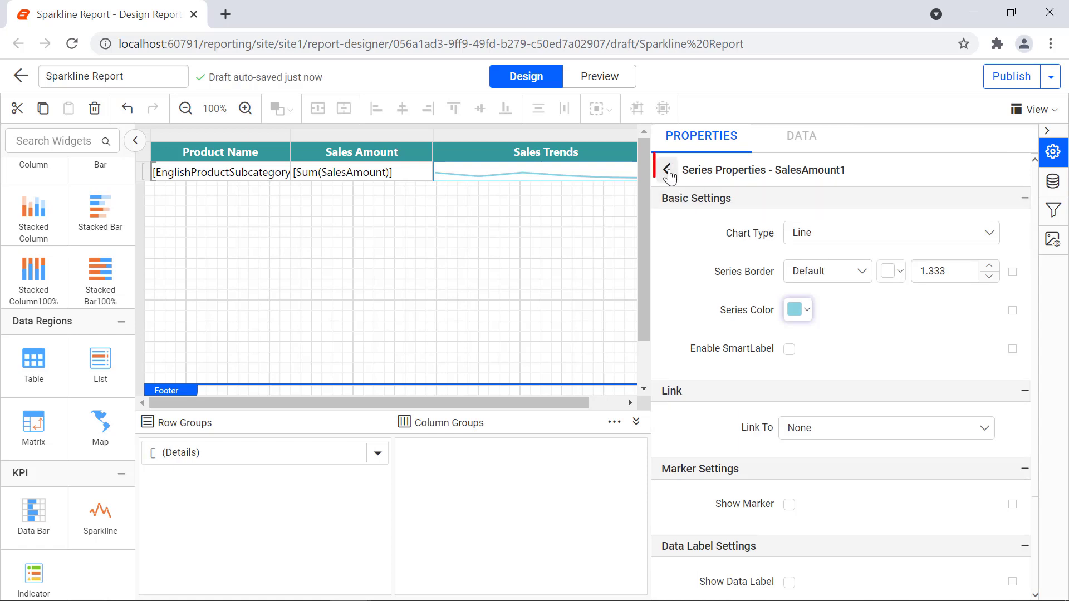
click(668, 172)
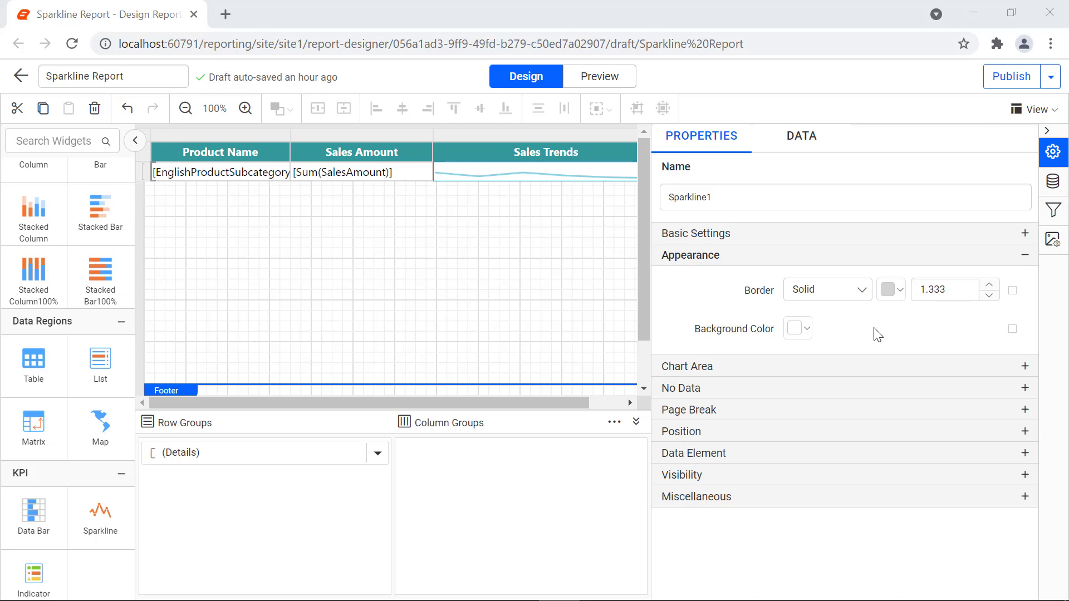
Examine the sparkline's border style choices and the expression options for its border's style, color and size
click(861, 291)
click(1012, 292)
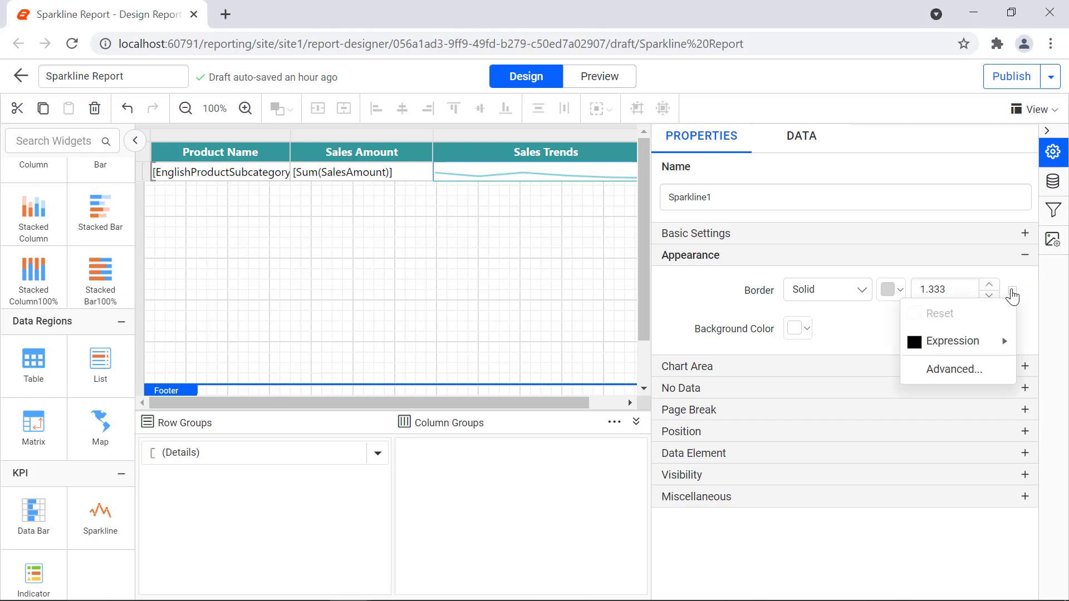
mouse_move(1010, 344)
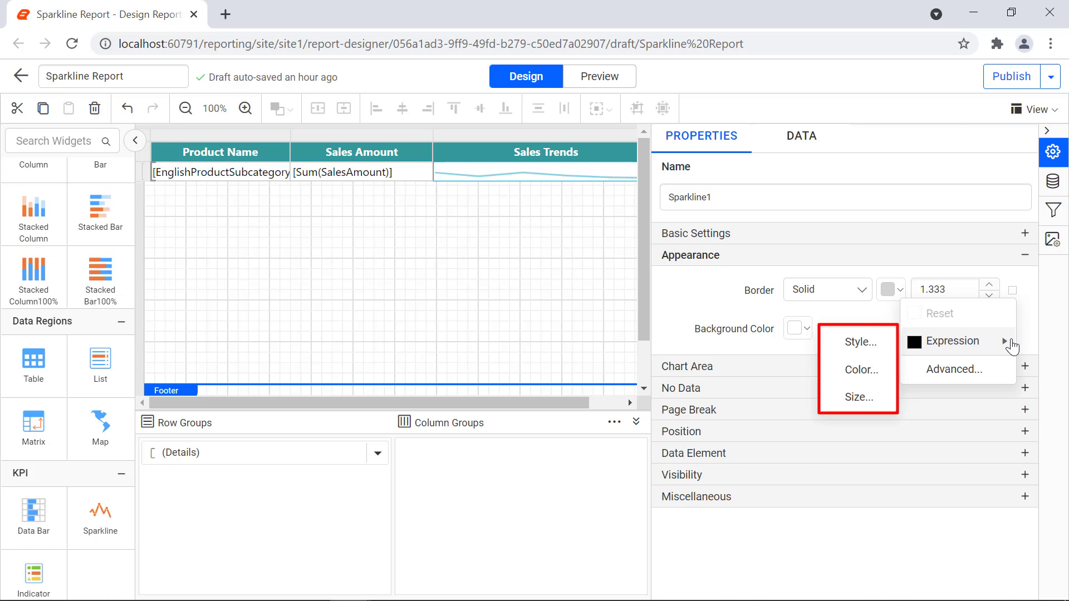
click(1026, 339)
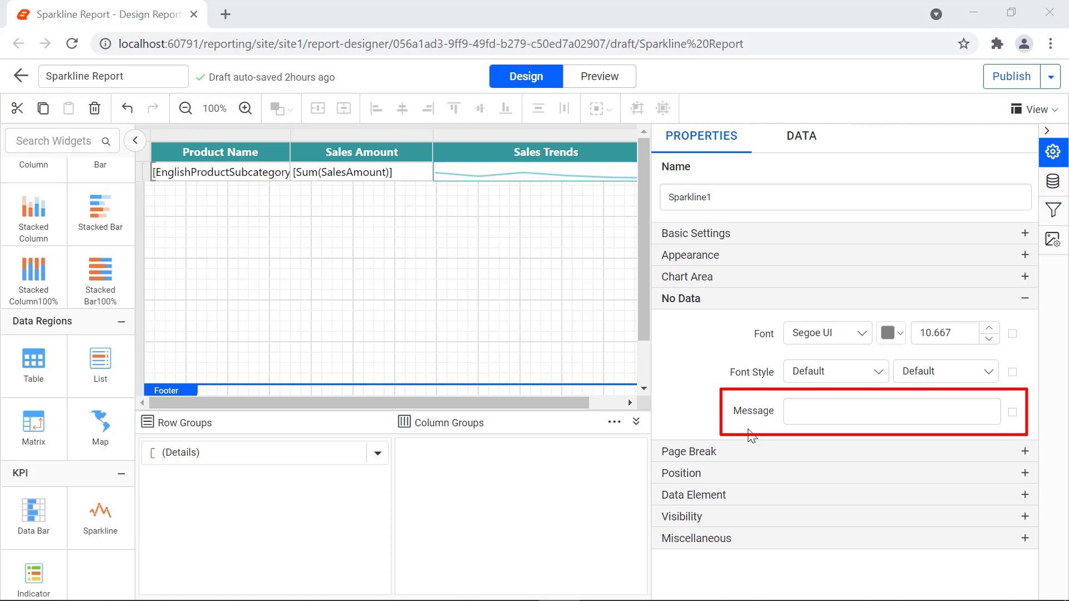
Set the sparkline's No Data message to "No Data to Display"
click(793, 413)
text(No Data to)
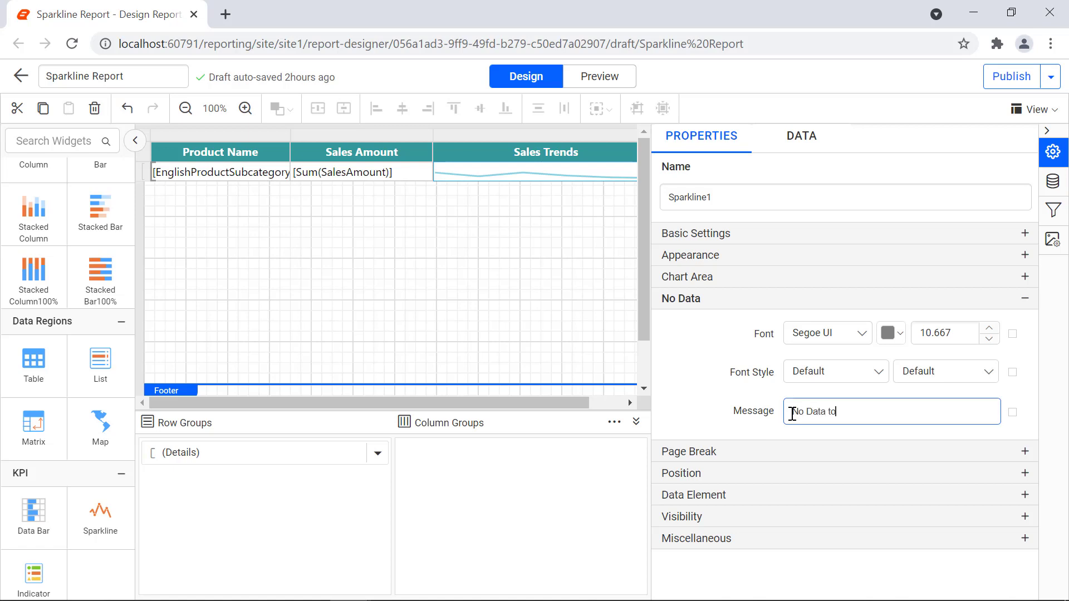
text( Display)
click(1003, 443)
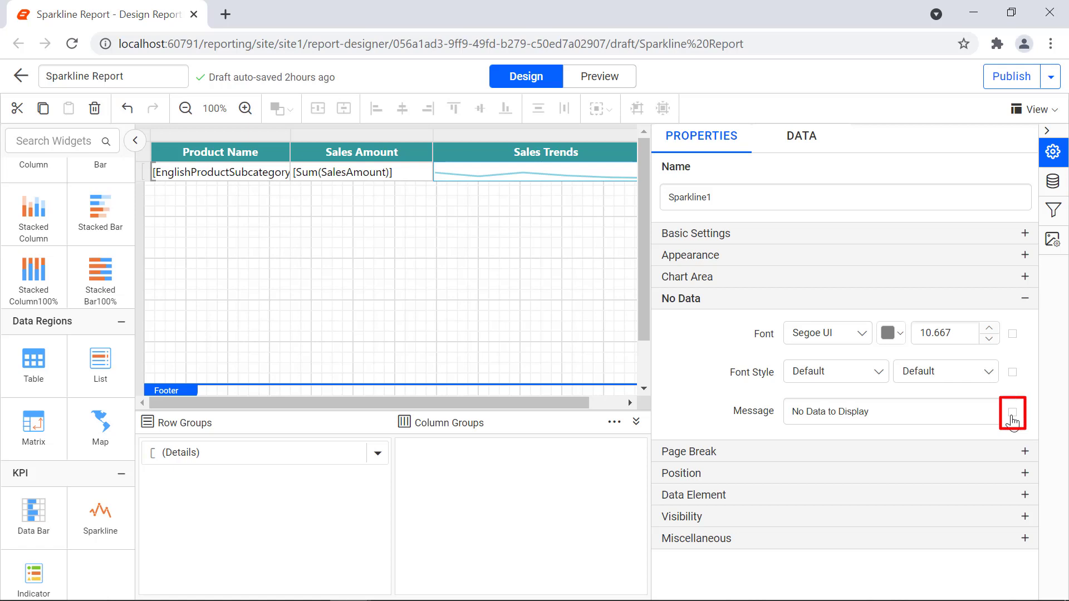
Review the advanced options of the sparkline's No Data message and close them
click(1012, 418)
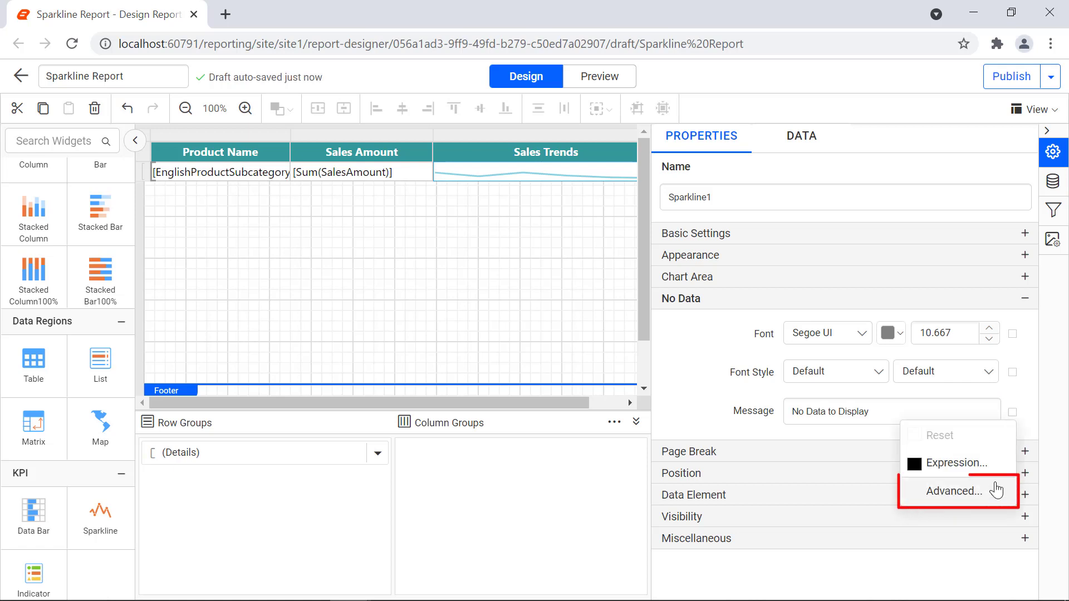
click(952, 491)
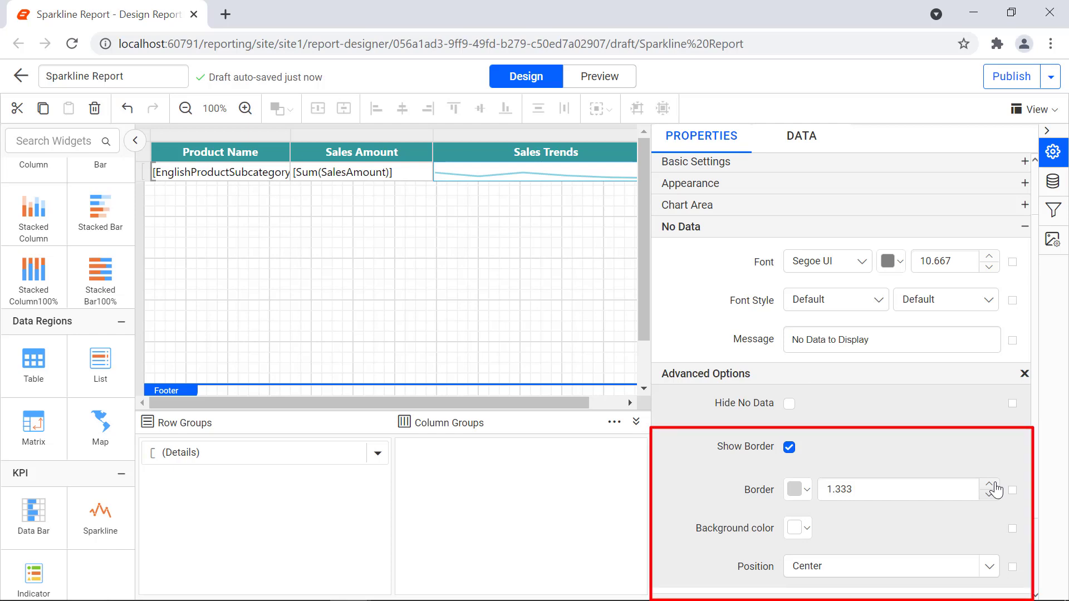
click(1024, 374)
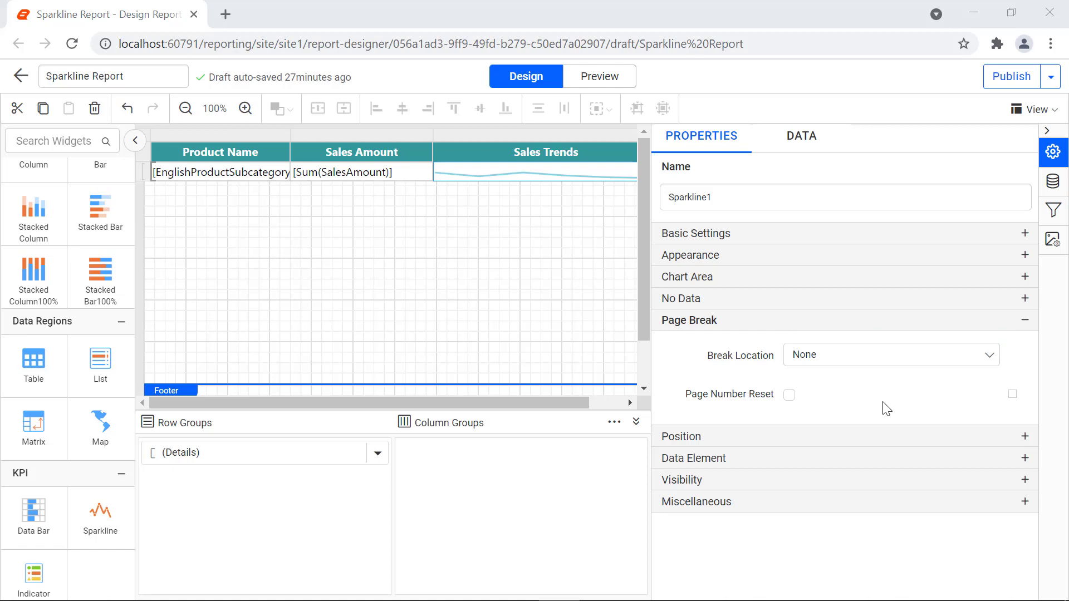
Examine the sparkline's Page Number Reset option and the Output choices of its data element
click(790, 395)
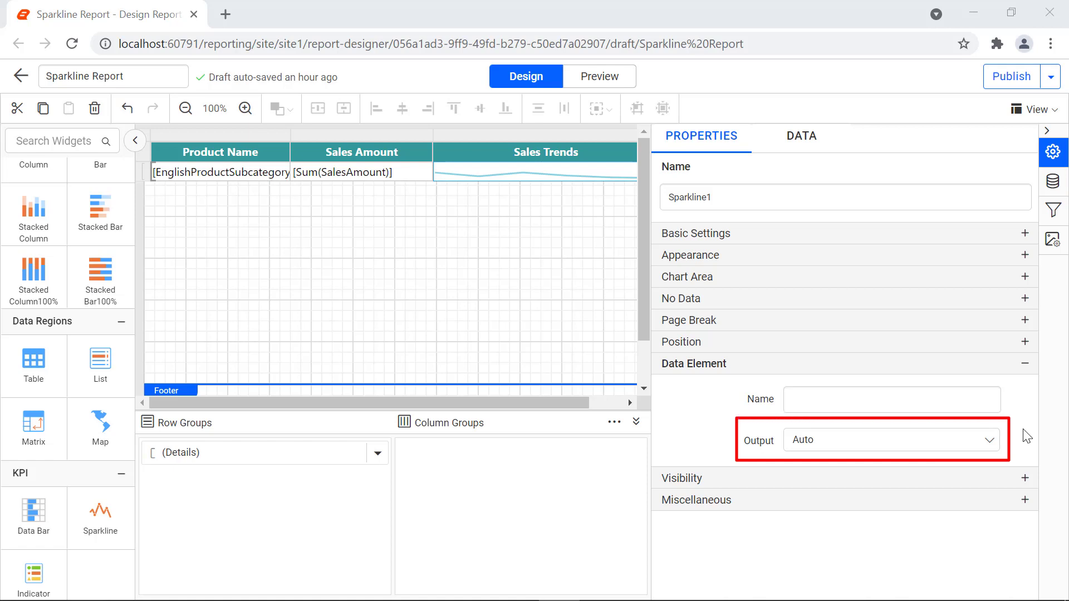
click(990, 445)
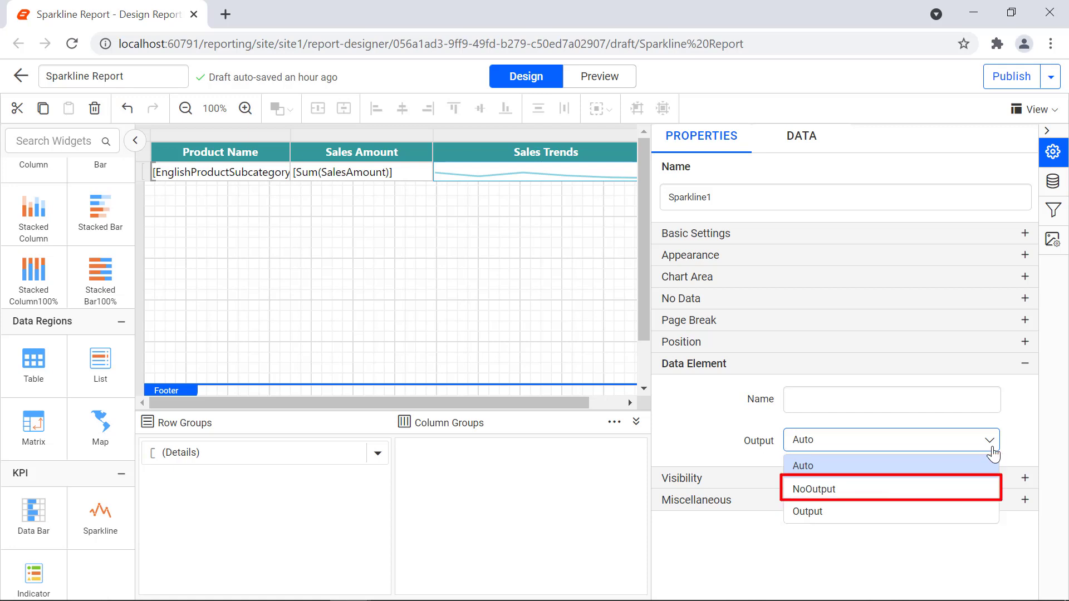
click(993, 449)
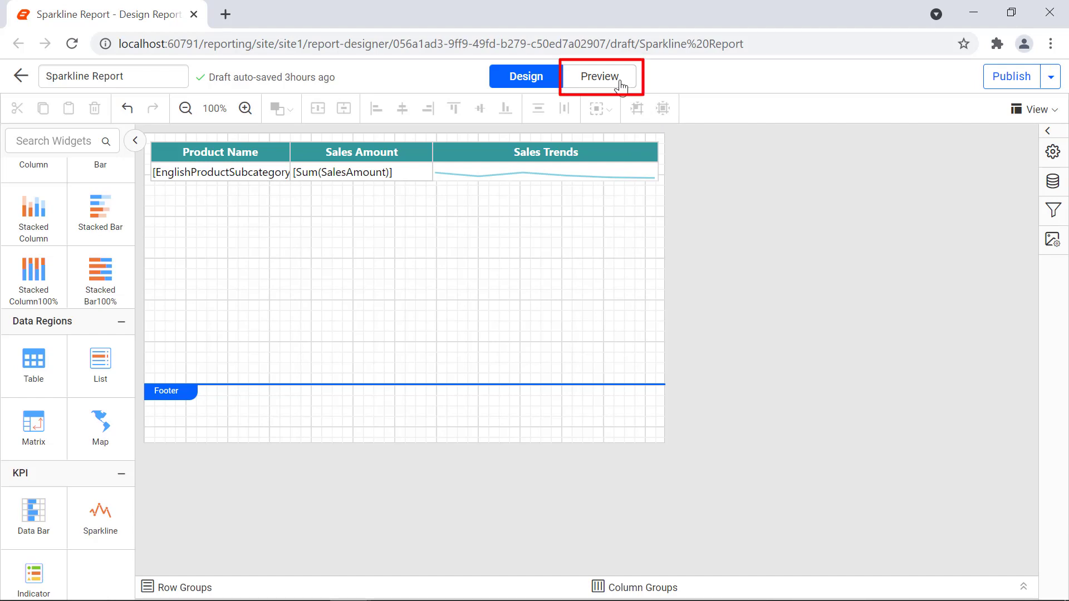
Preview the finished report with the sparkline for each product
click(621, 87)
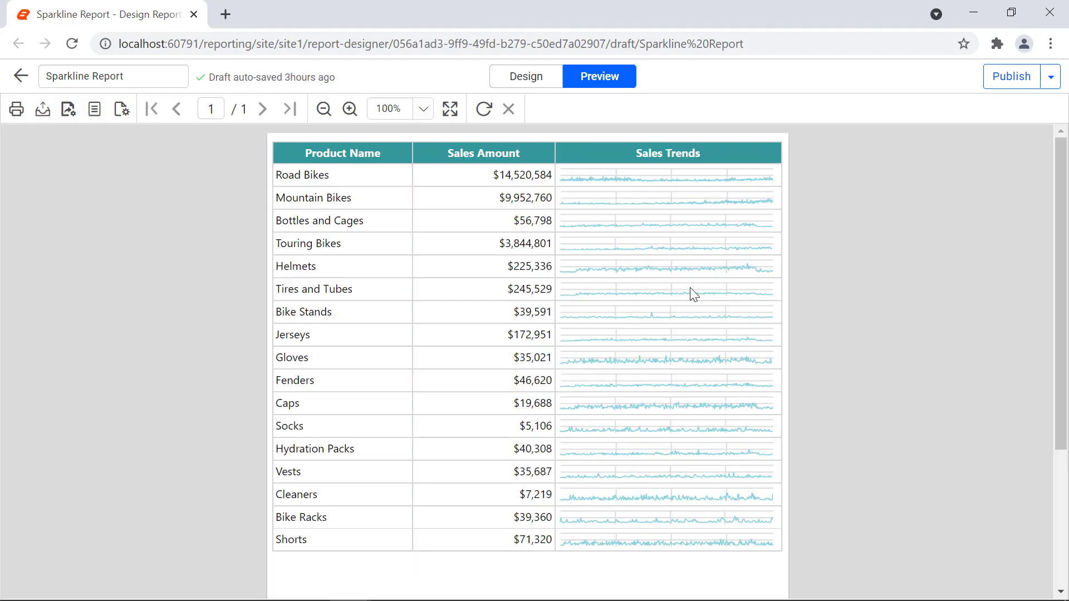